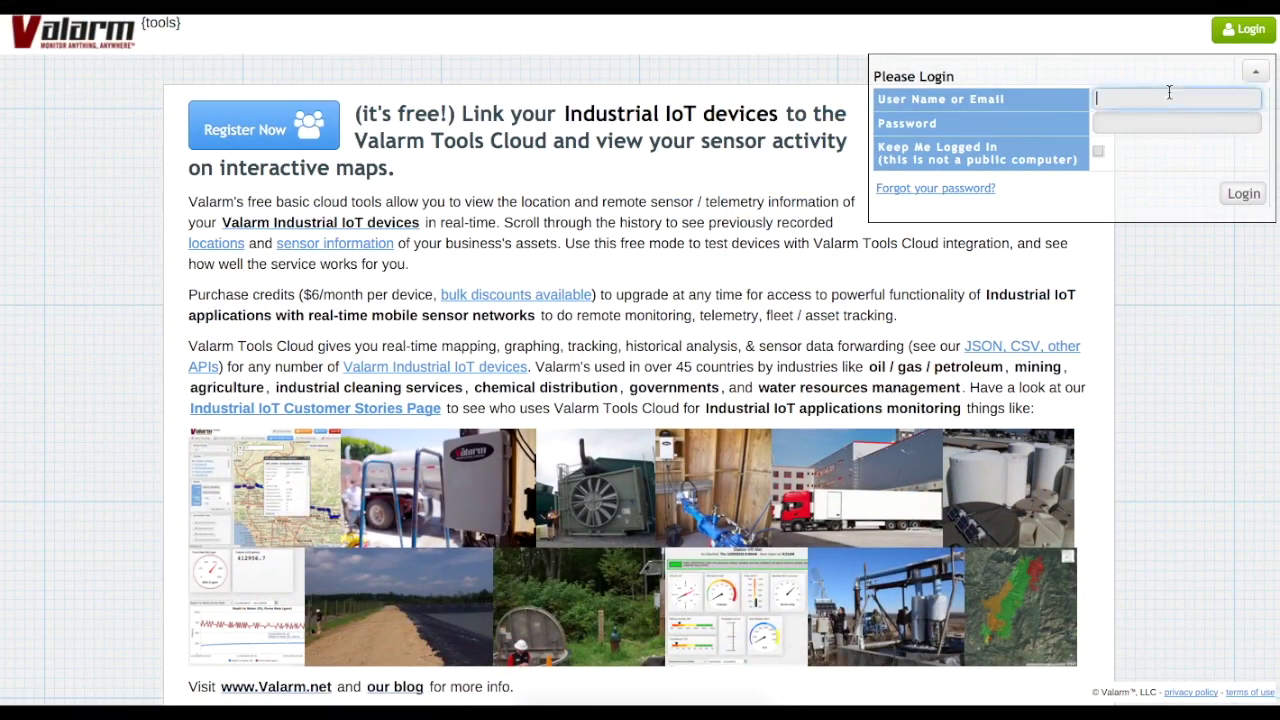
# - Log in with the account user name and password, with Keep Me Logged In ticked
pyautogui.write('YourValarmAccount')
pyautogui.press('Tab')
pyautogui.write('YourPassword1')
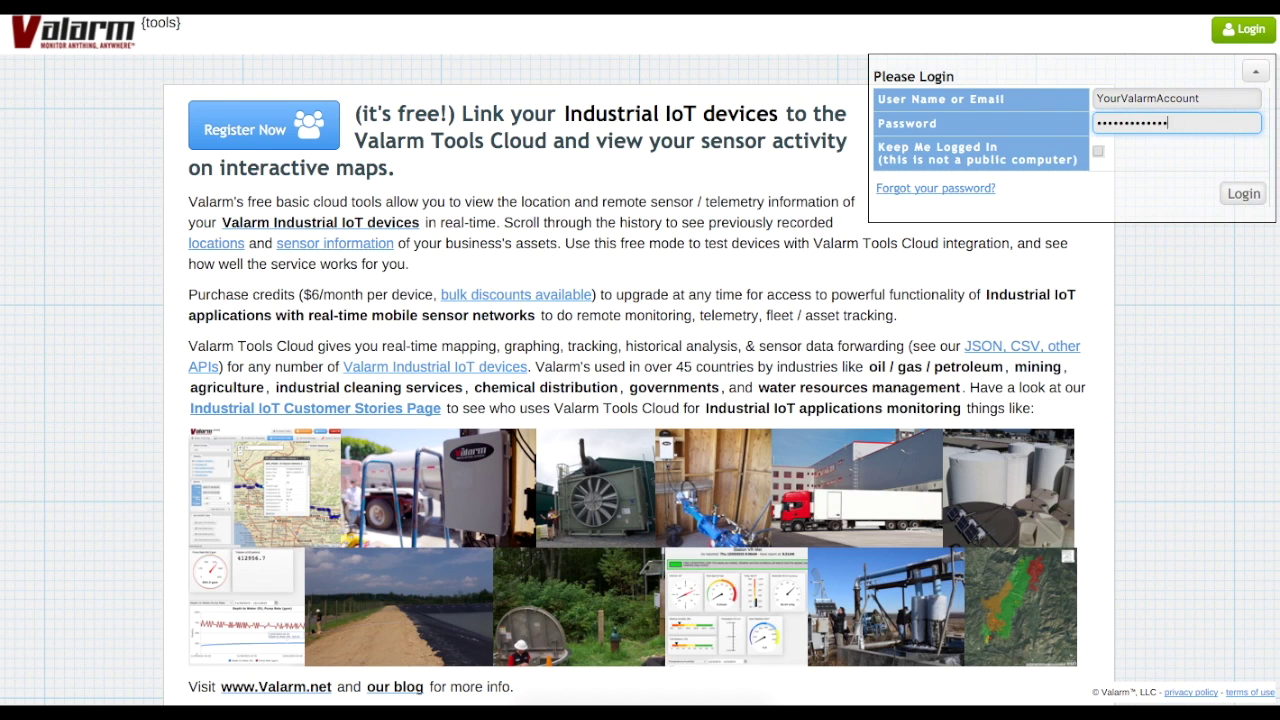
pyautogui.click(1098, 150)
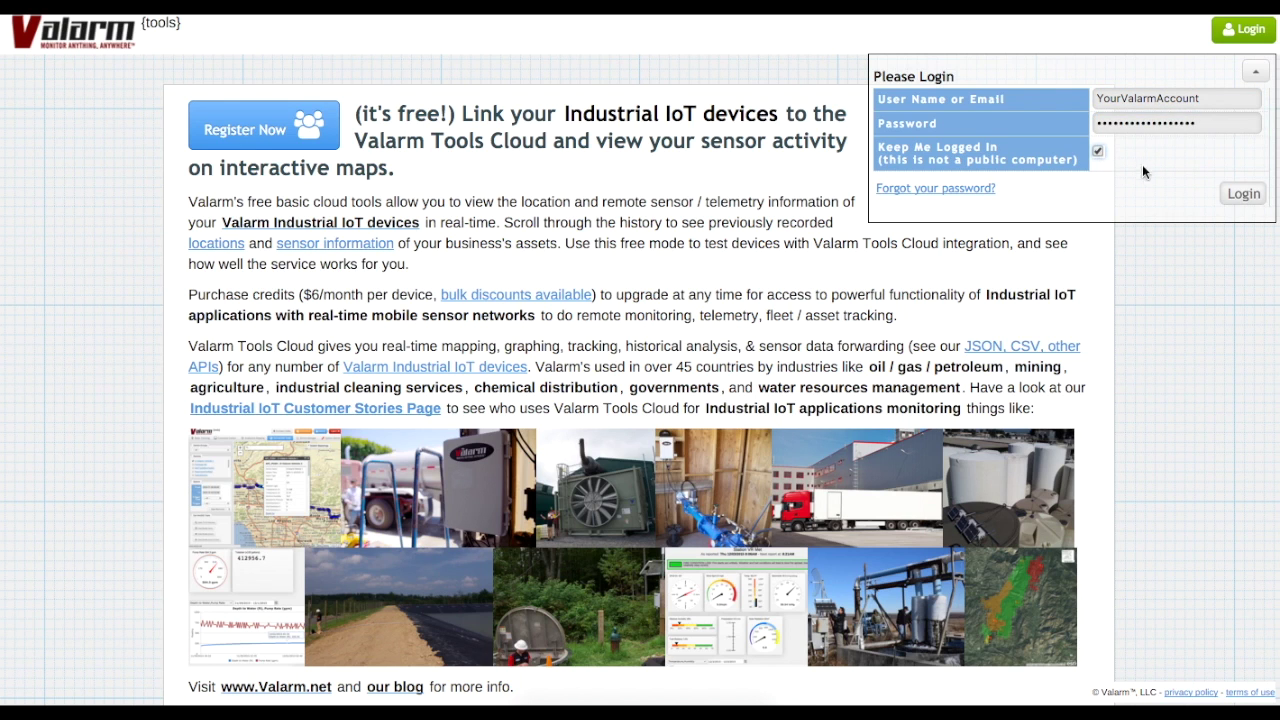
pyautogui.click(1240, 196)
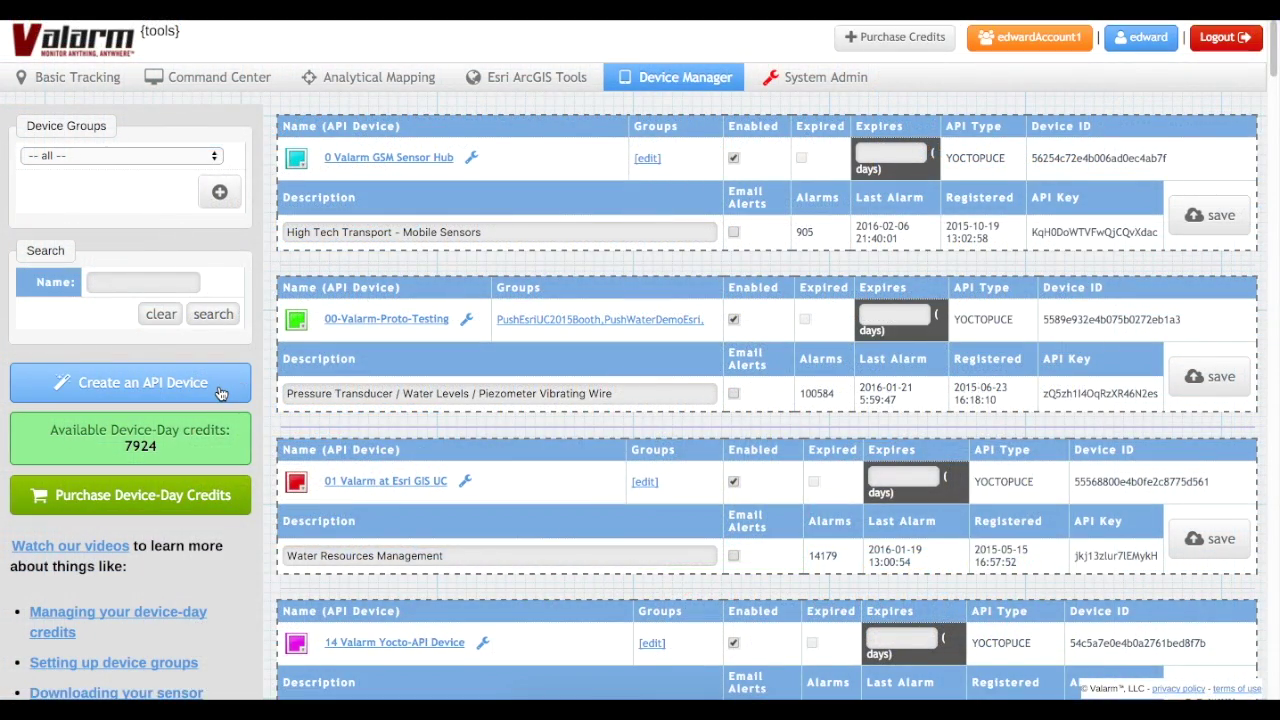
# - Create a Yoctopuce-type API device nicknamed 'Your-Industrial-IoT-Device' and save it
pyautogui.click(221, 392)
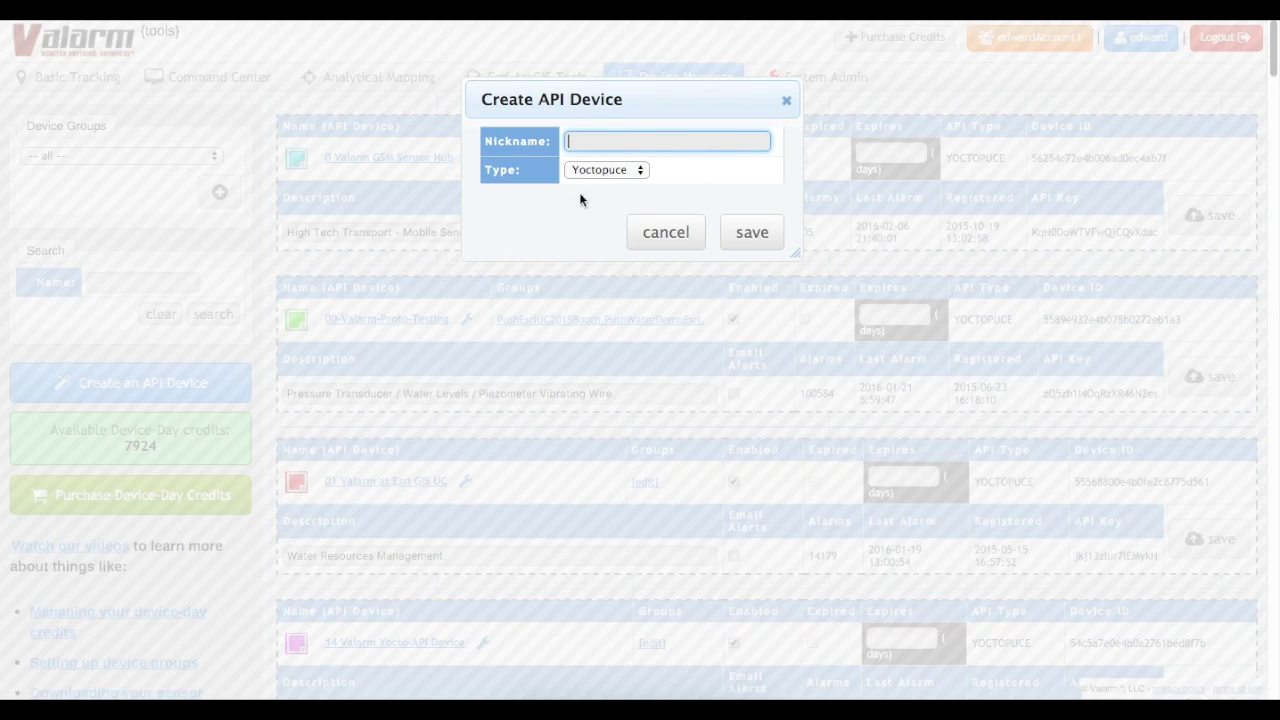
pyautogui.click(612, 171)
pyautogui.click(639, 171)
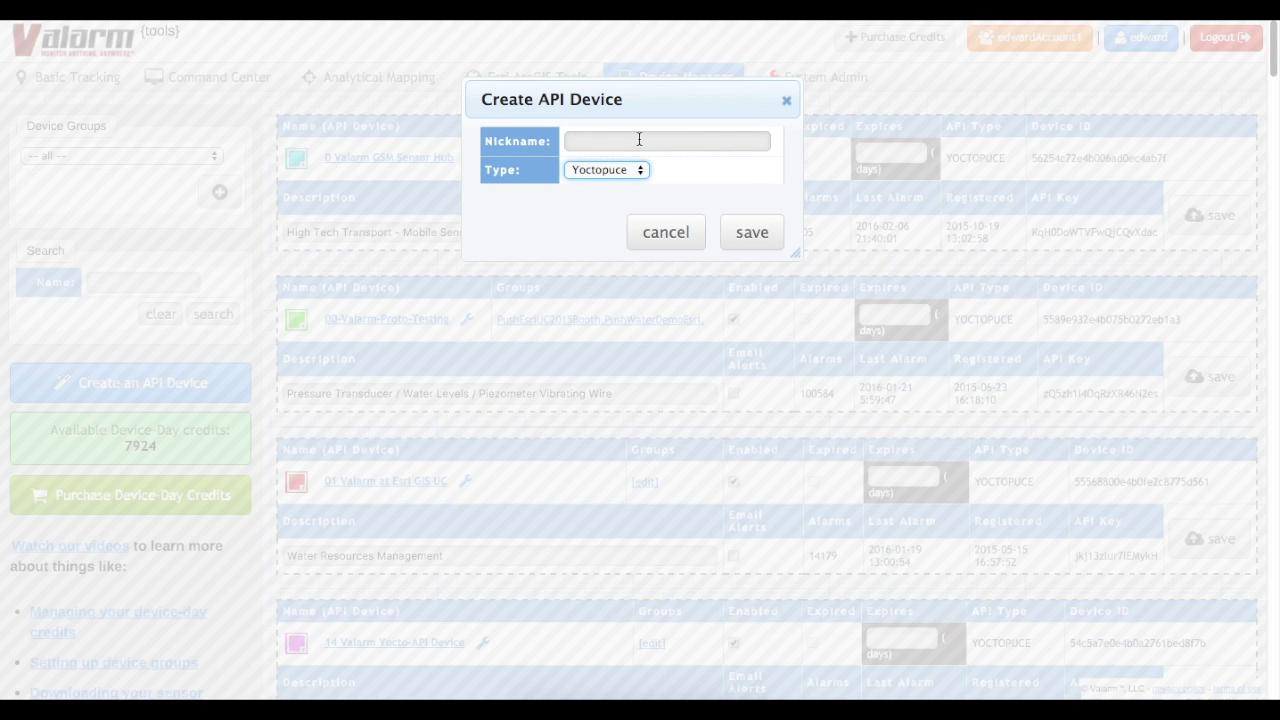
pyautogui.click(655, 140)
pyautogui.write('Your-')
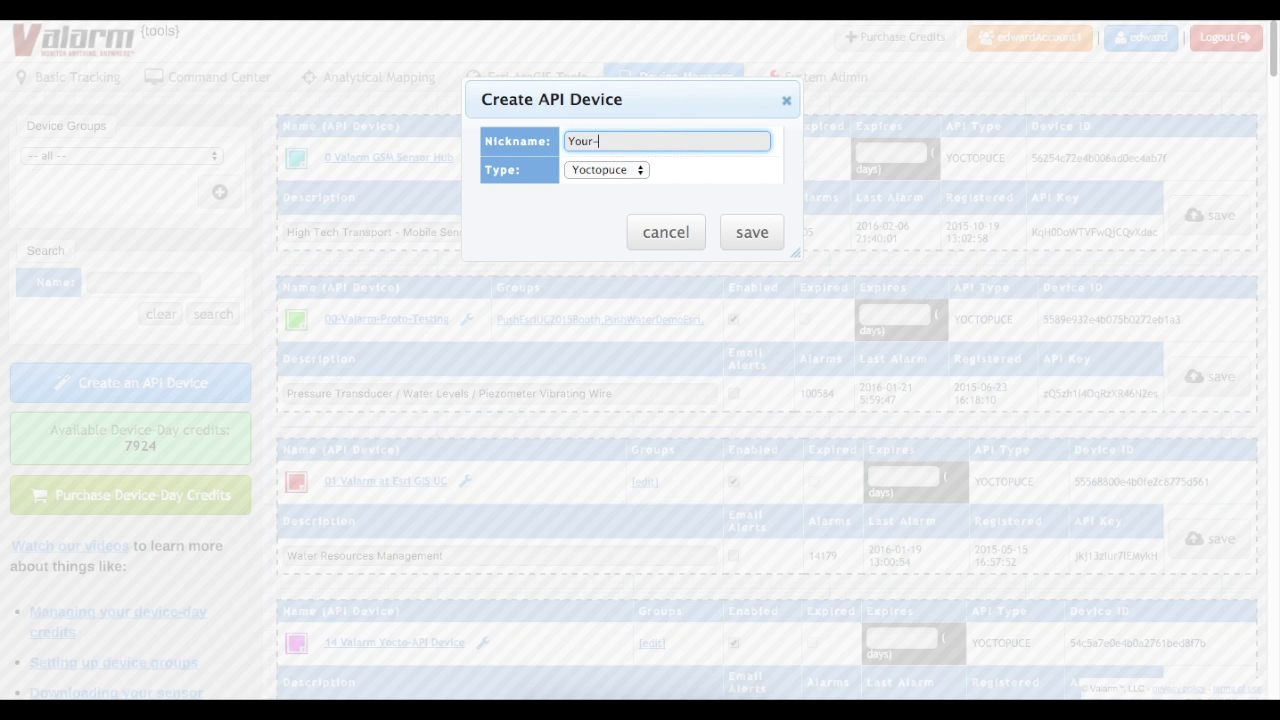
pyautogui.write('Industrial-IoT-Device')
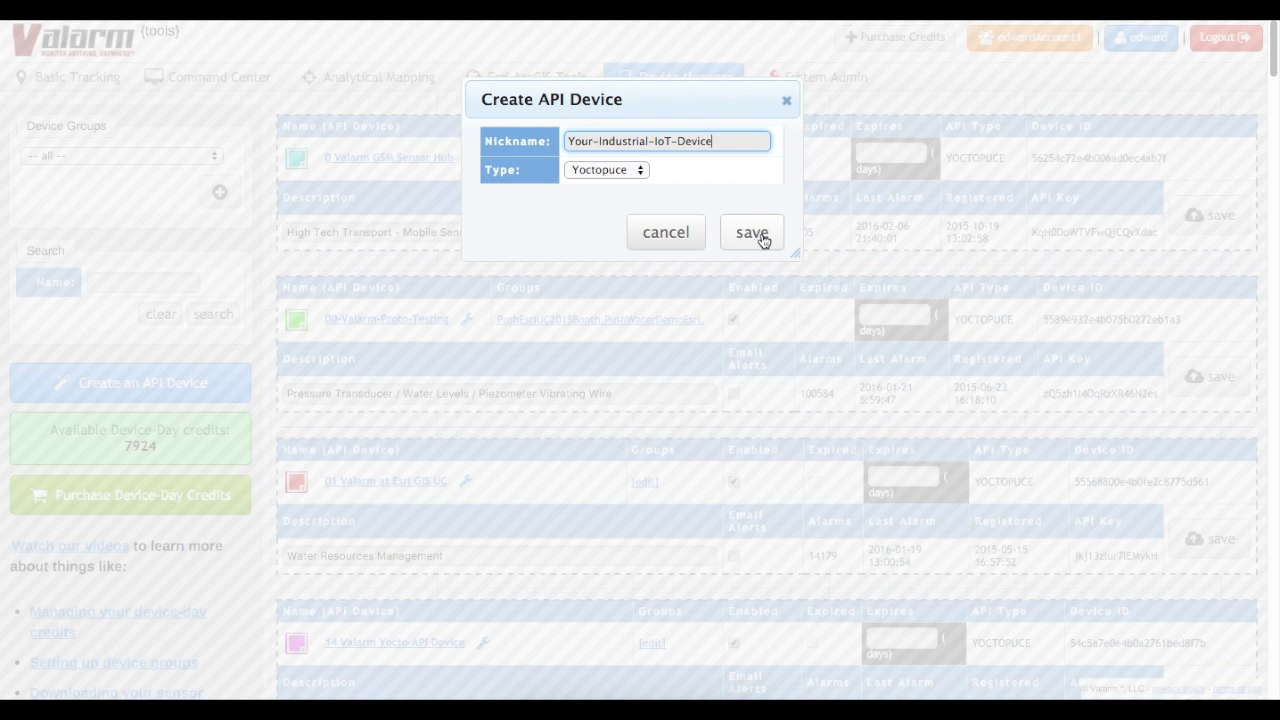
pyautogui.click(761, 232)
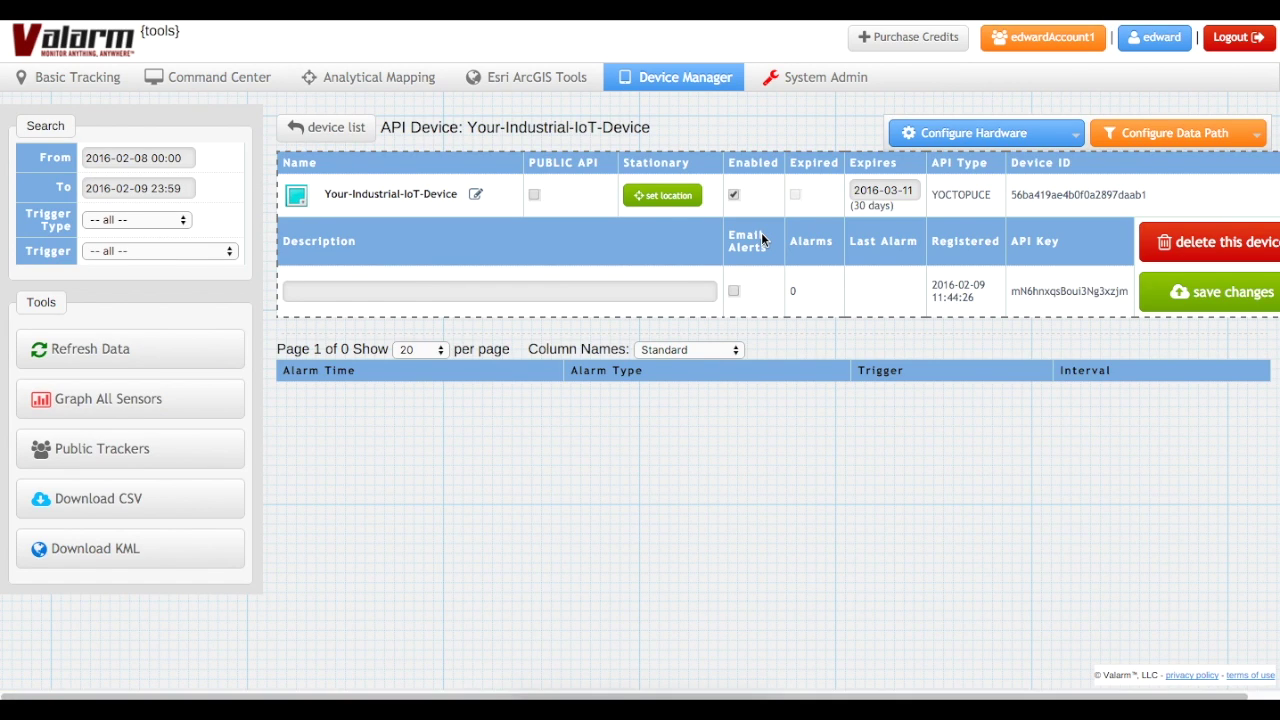
# - Change the device's expiry date to 2016-08-11 and save the change
pyautogui.click(868, 192)
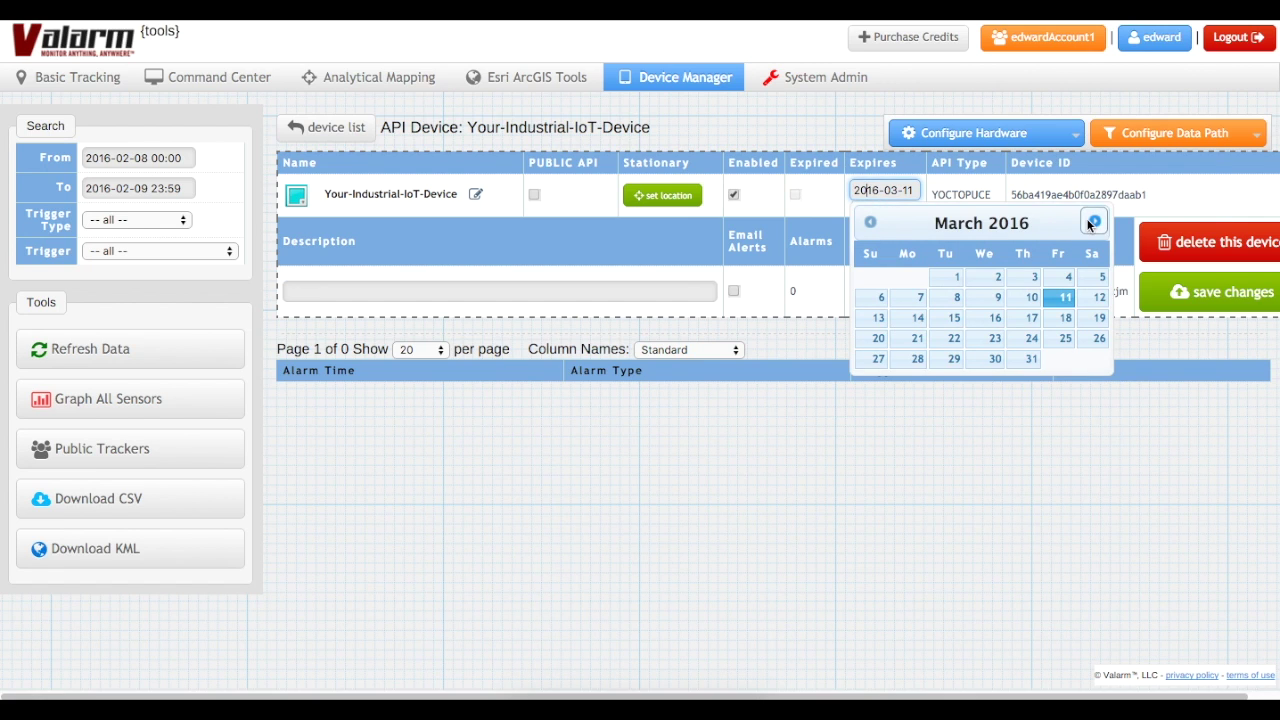
pyautogui.click(1092, 221)
pyautogui.click(1092, 221)
pyautogui.click(1092, 221)
pyautogui.click(1092, 221)
pyautogui.click(1092, 221)
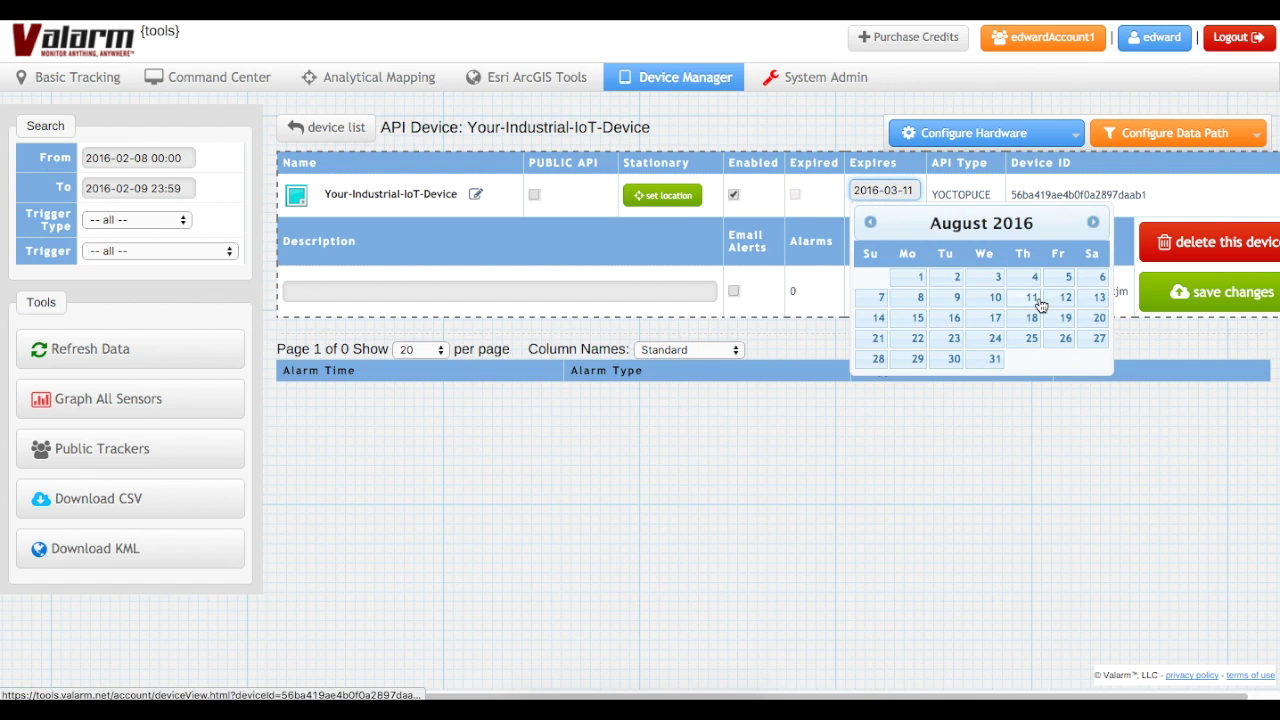
pyautogui.click(1037, 299)
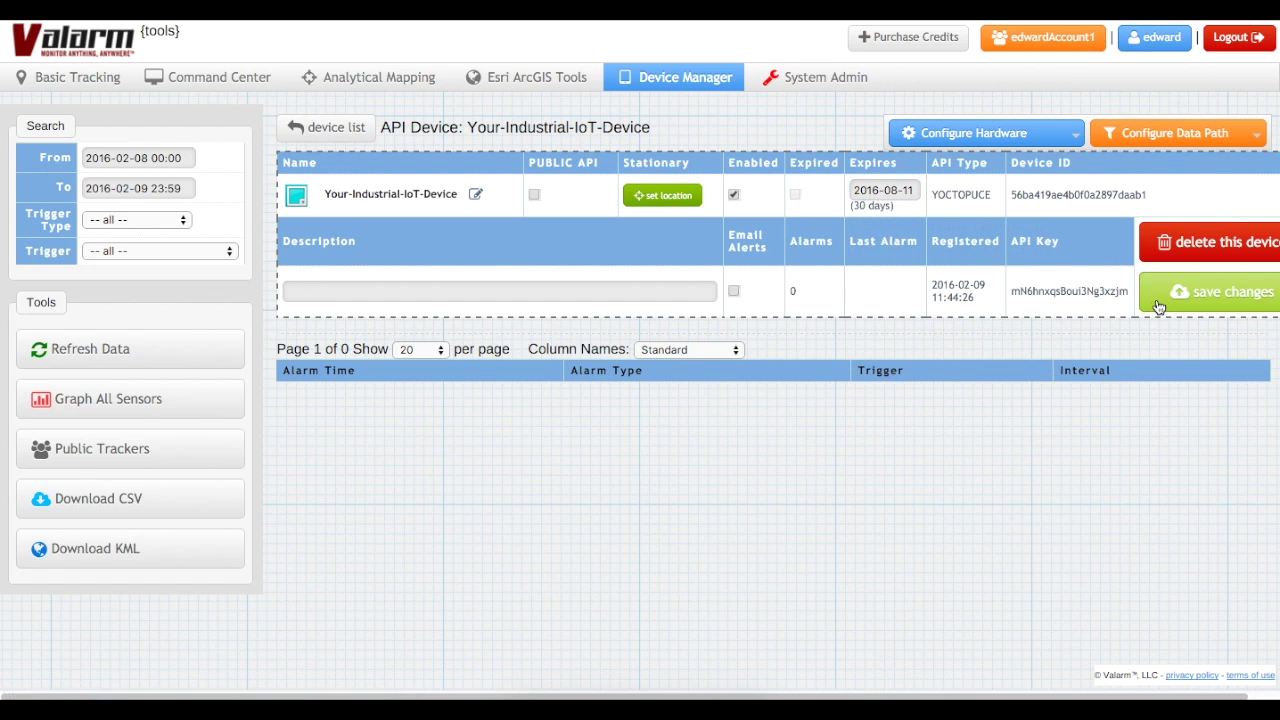
pyautogui.click(1157, 306)
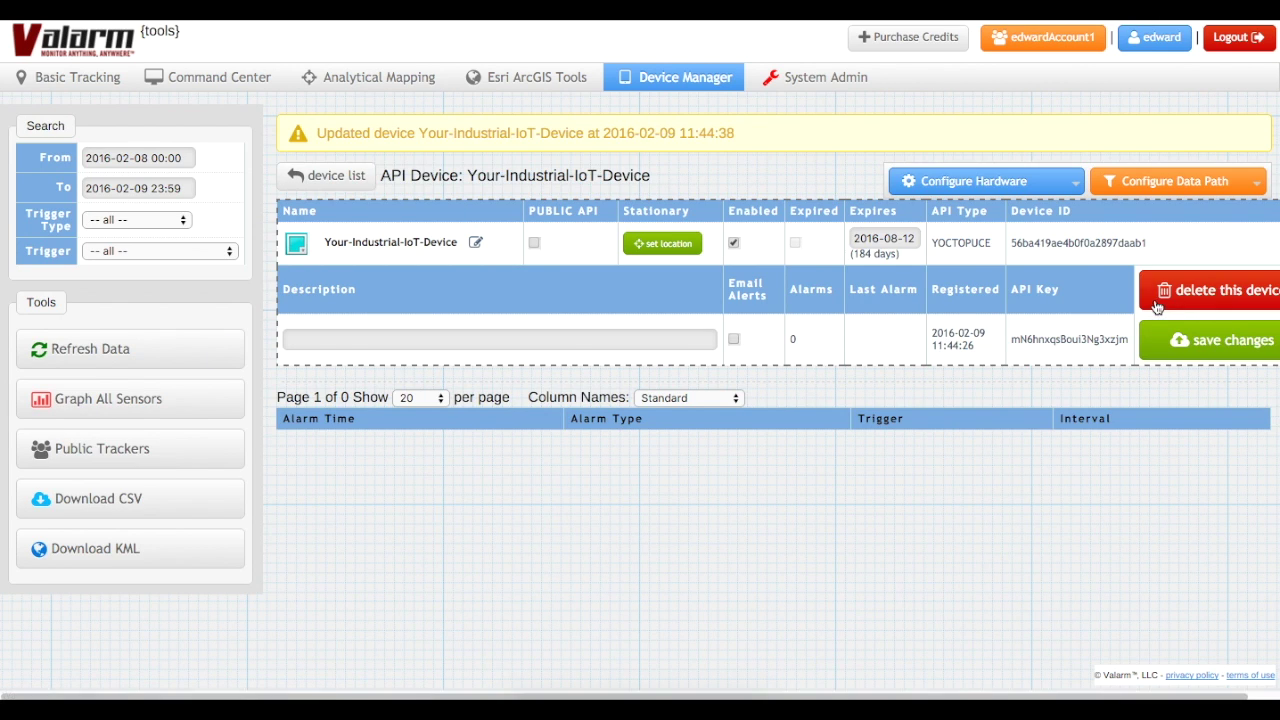
# - Assign a stationary location in central Los Angeles to the device
pyautogui.click(678, 250)
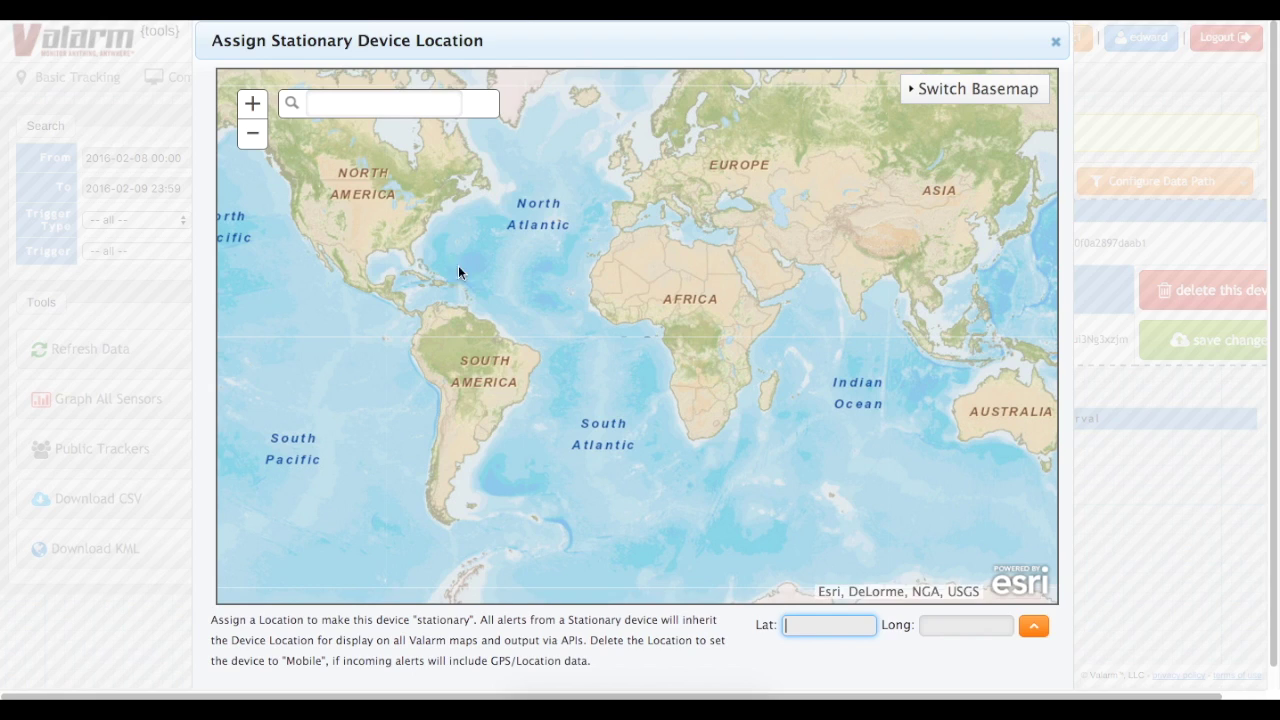
pyautogui.scroll(2, 322, 240)
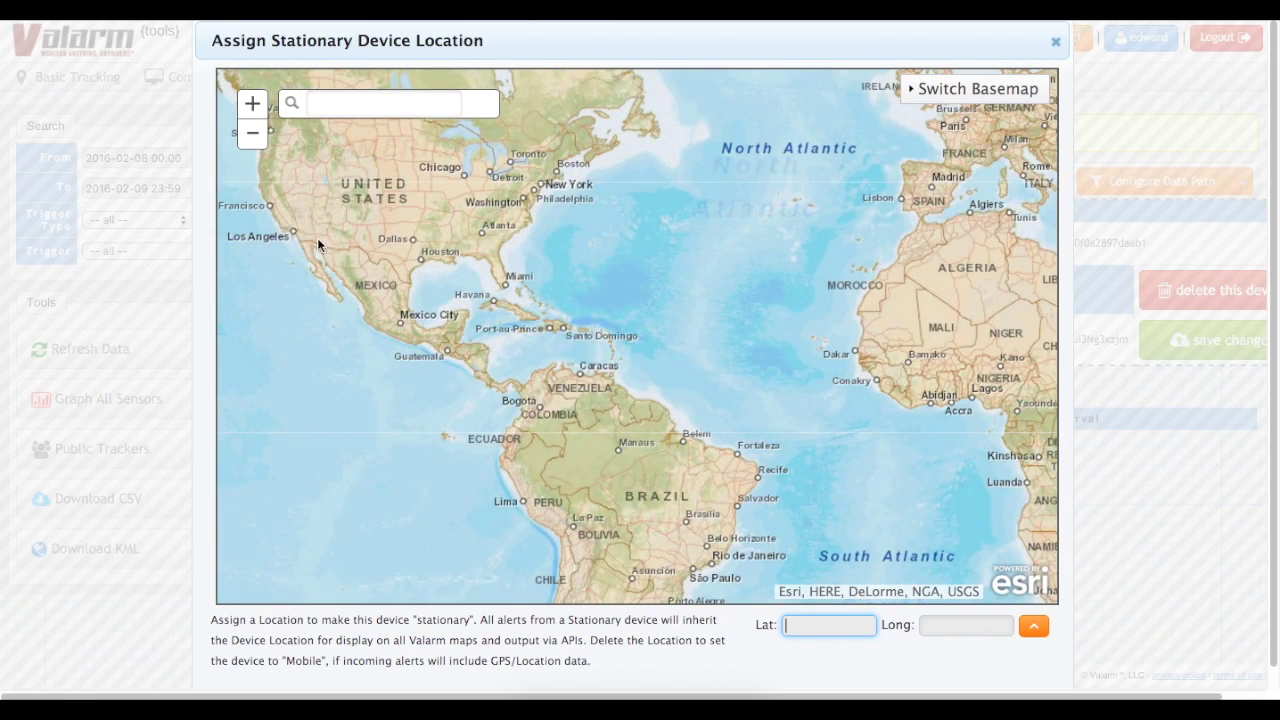
pyautogui.moveTo(285, 230); pyautogui.dragTo(314, 247)
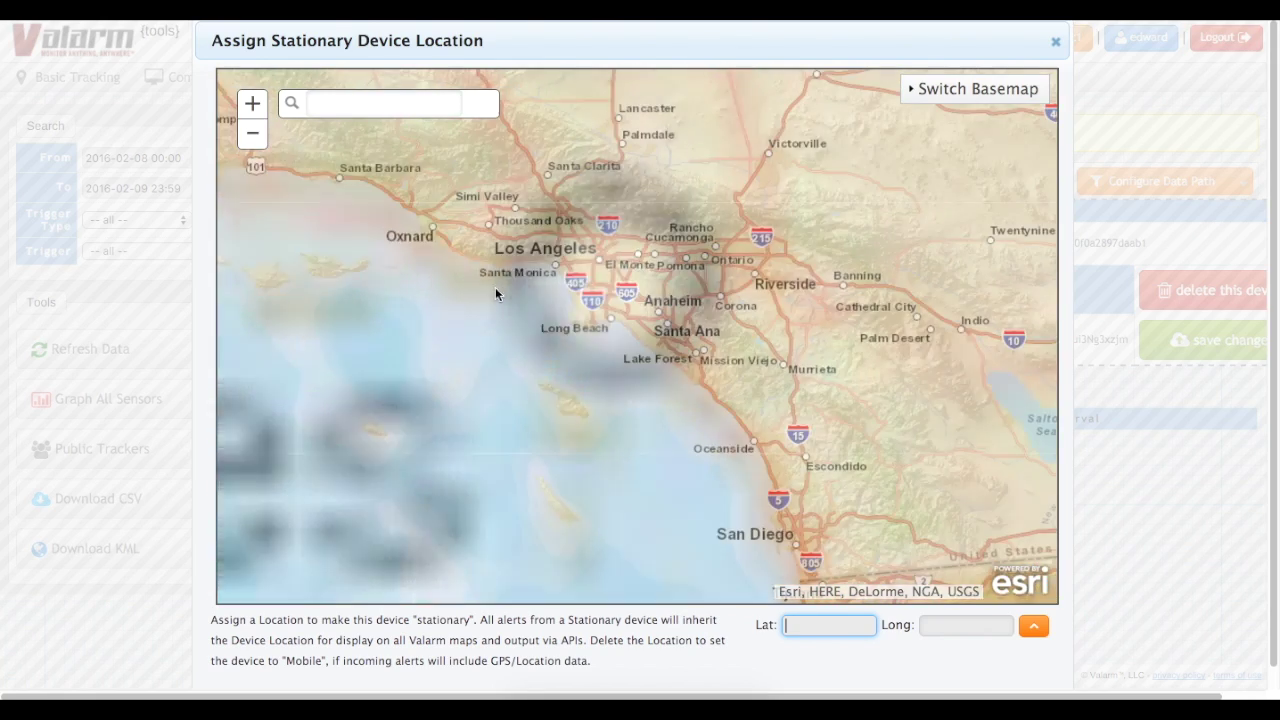
pyautogui.scroll(1, 546, 272)
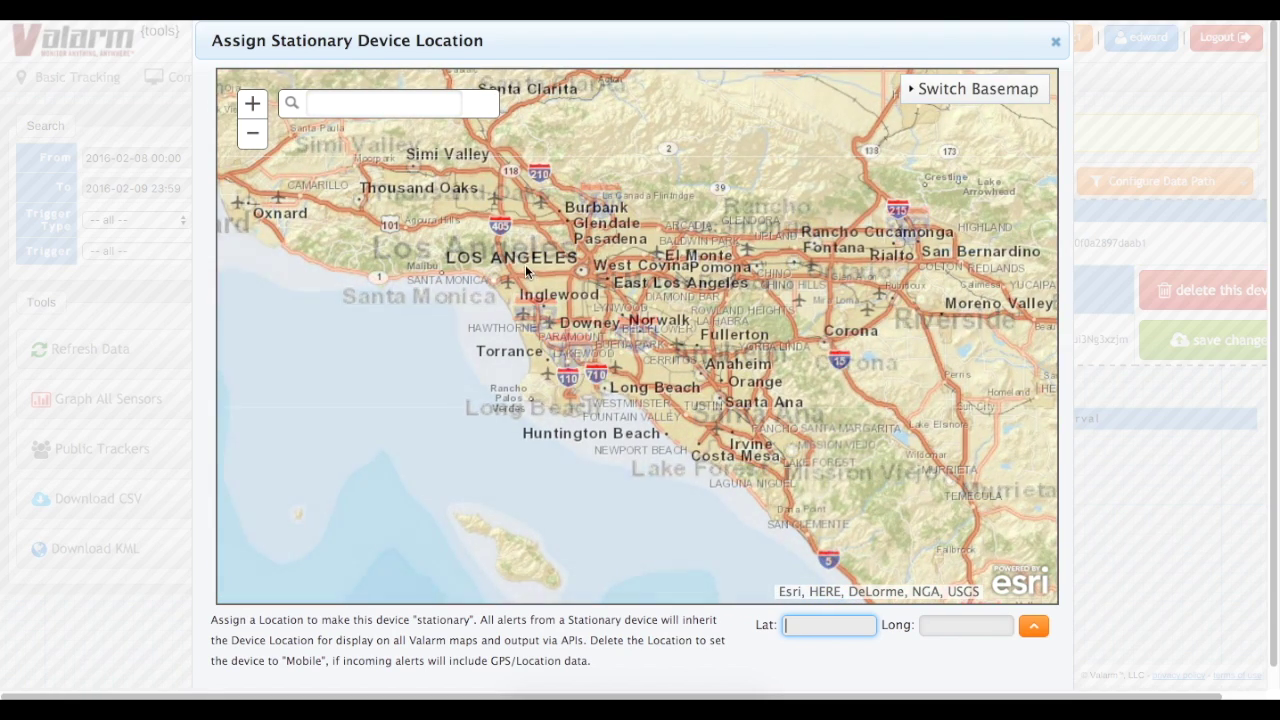
pyautogui.click(571, 273)
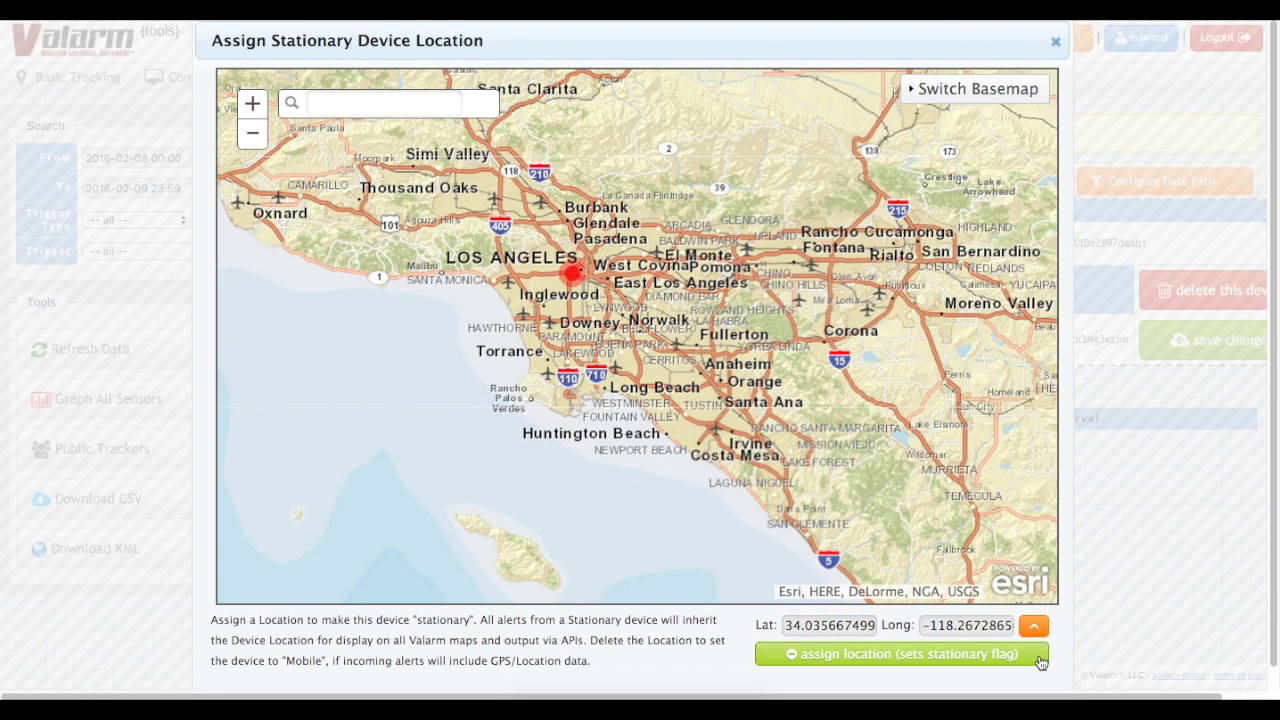
pyautogui.click(1040, 657)
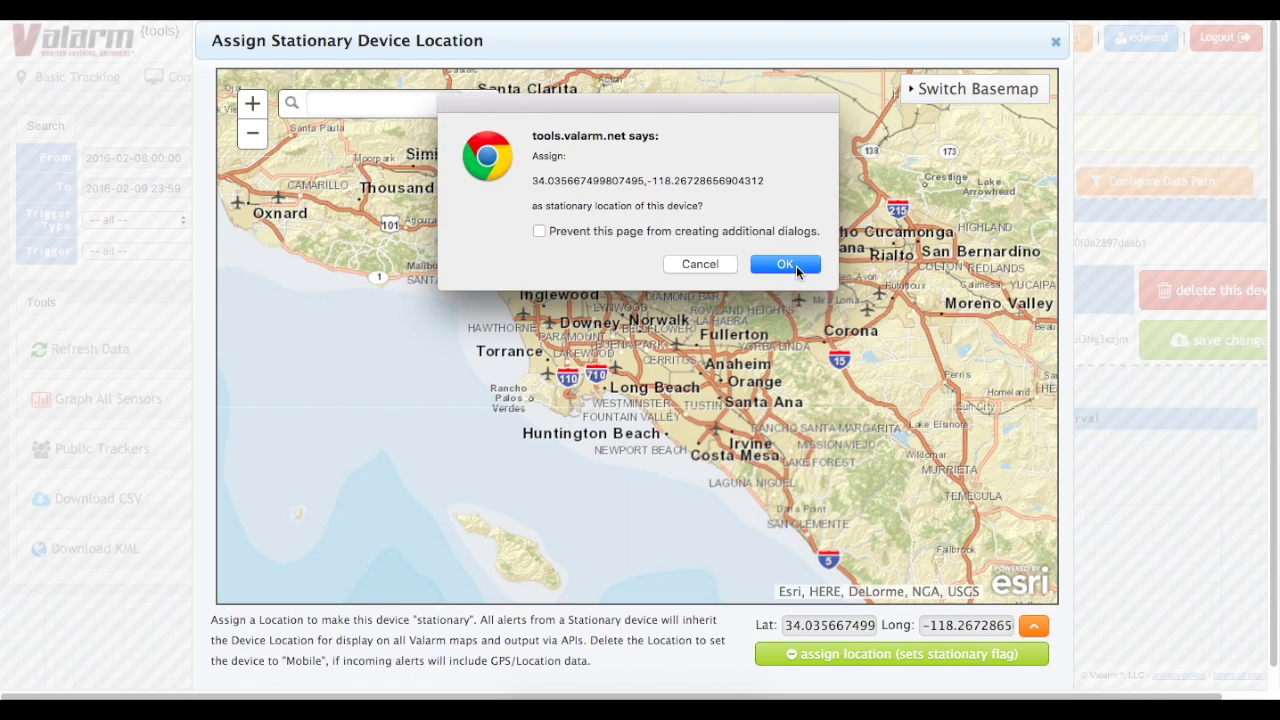
pyautogui.click(796, 268)
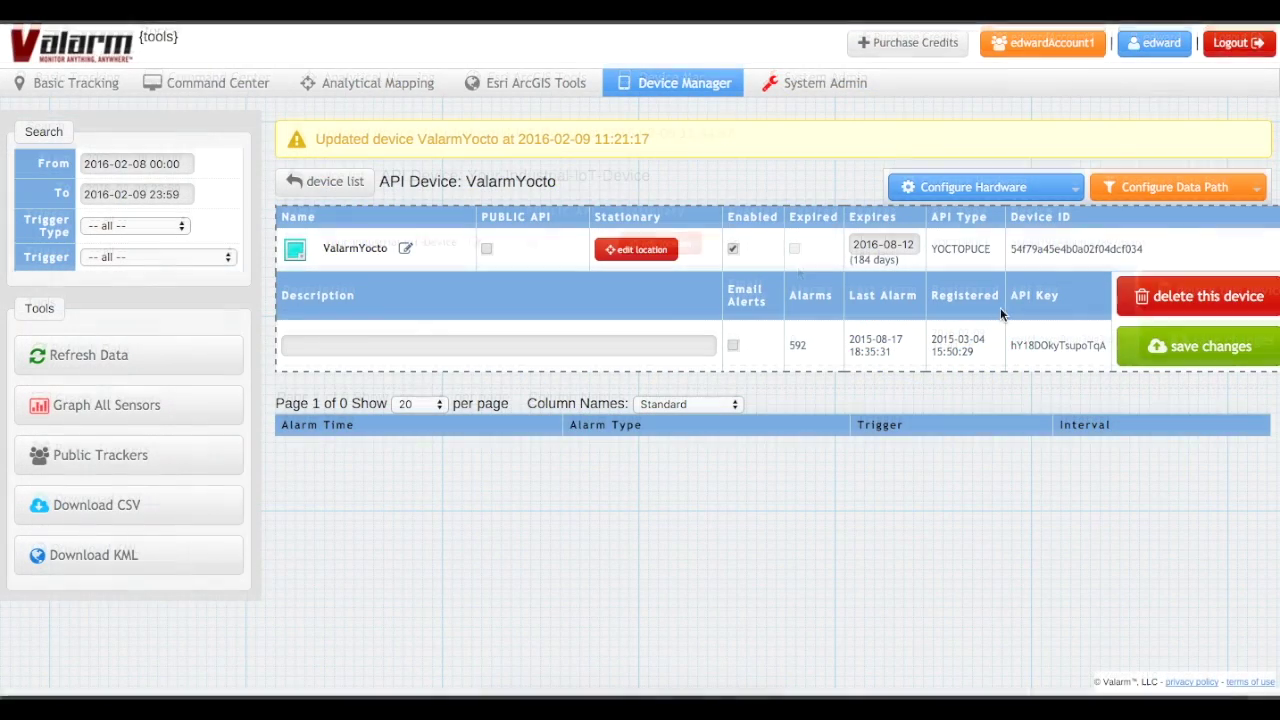
# - Copy the Routing Code from Configure Hardware > Inbound API
pyautogui.click(1004, 196)
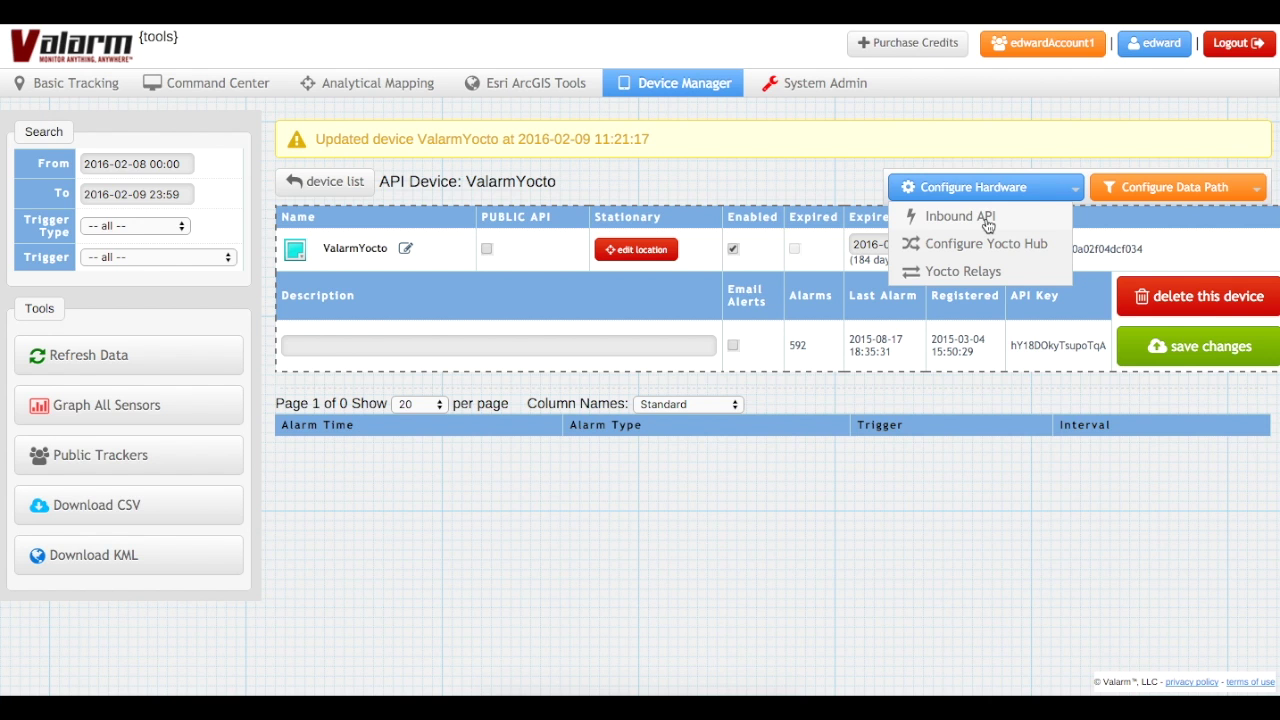
pyautogui.click(986, 220)
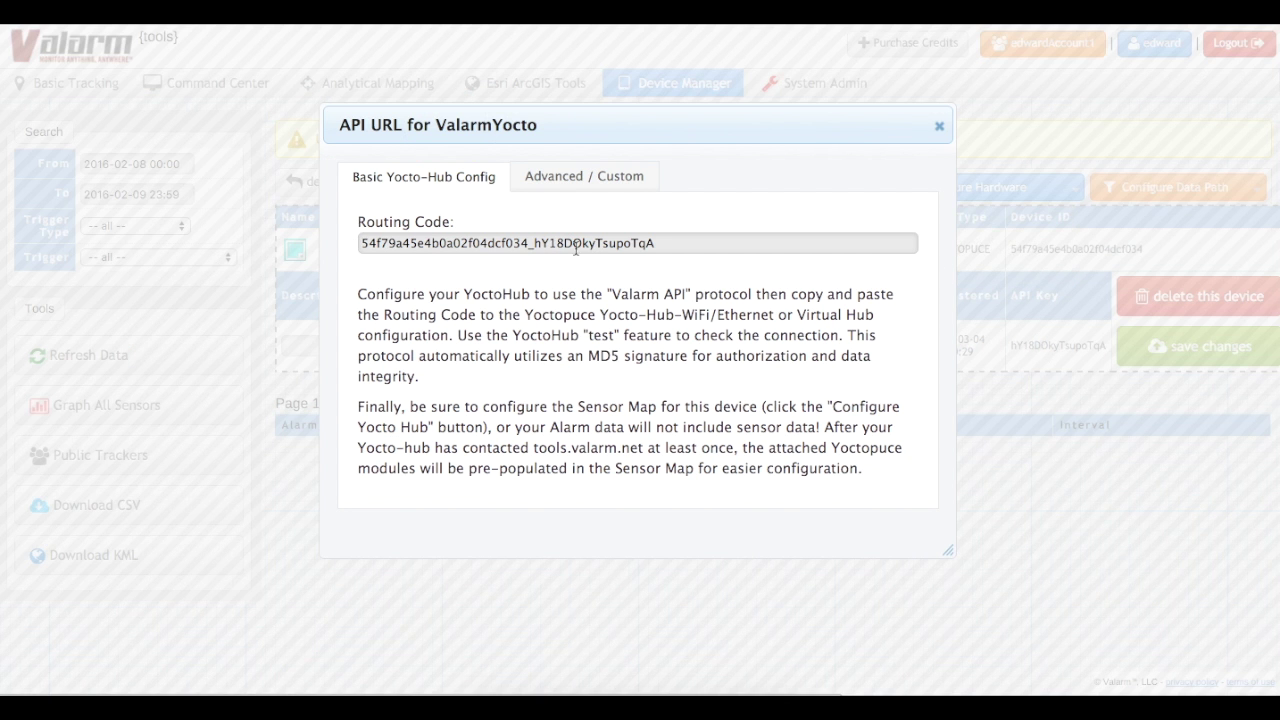
pyautogui.rightClick(668, 248)
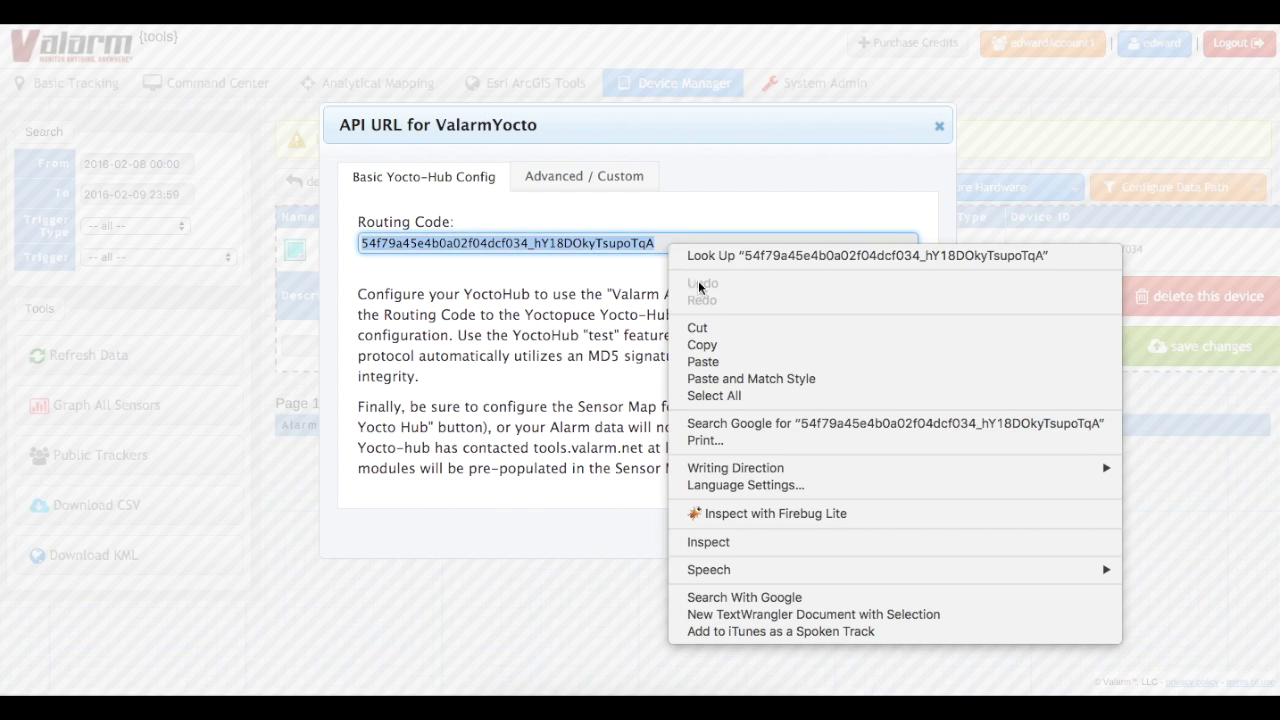
pyautogui.click(739, 345)
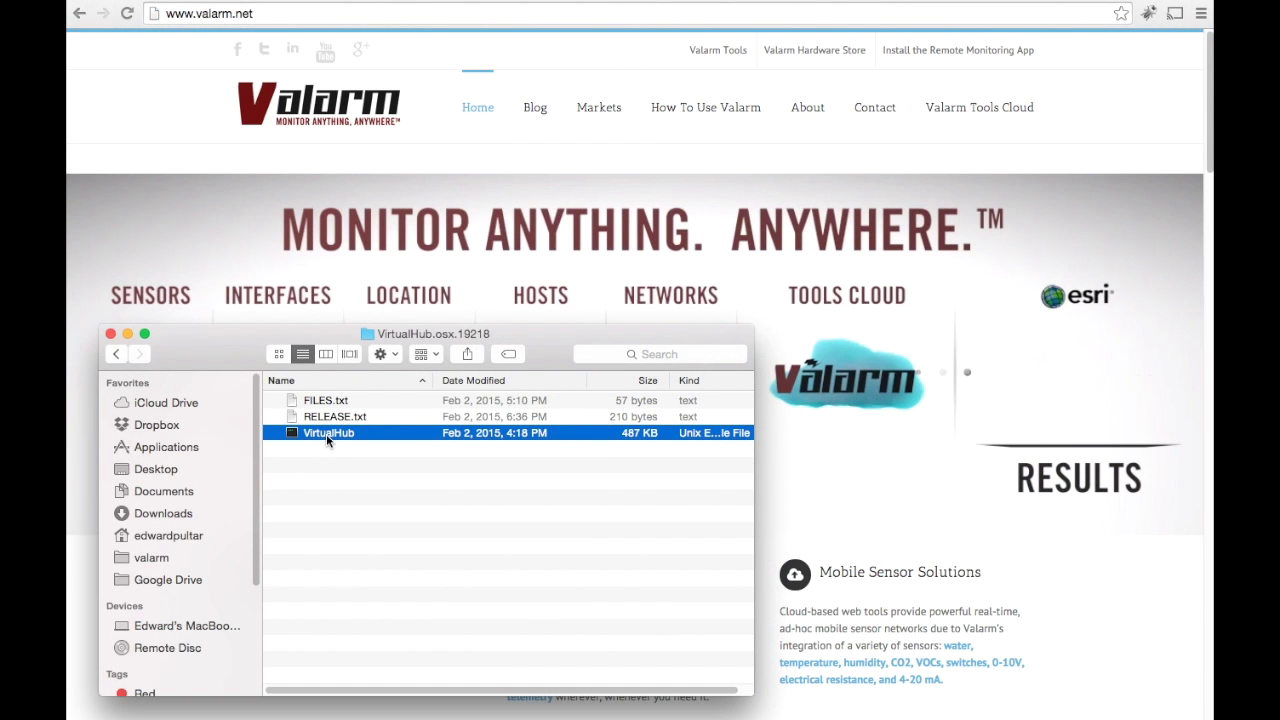
# - Run the VirtualHub executable from the VirtualHub.osx.19218 folder
pyautogui.doubleClick(326, 434)
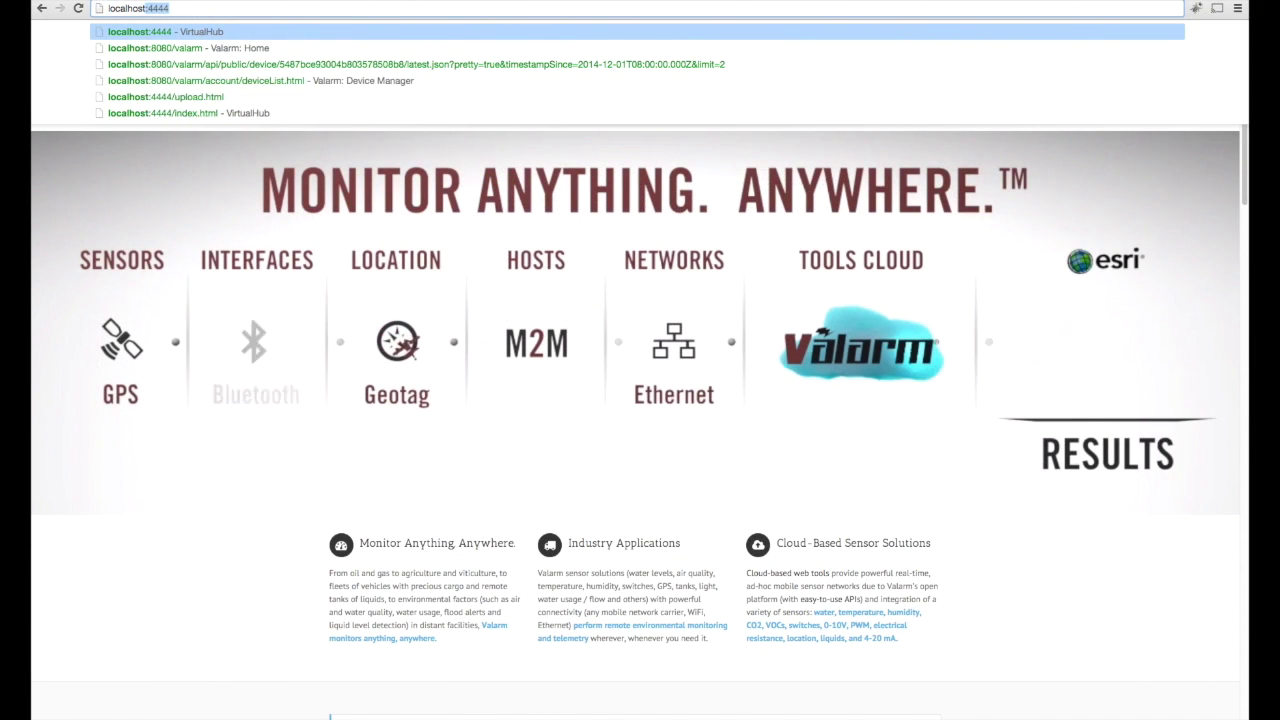
# - At localhost:4444, set a Valarm.net callback type and paste the Valarm routing code
pyautogui.write('host:4444')
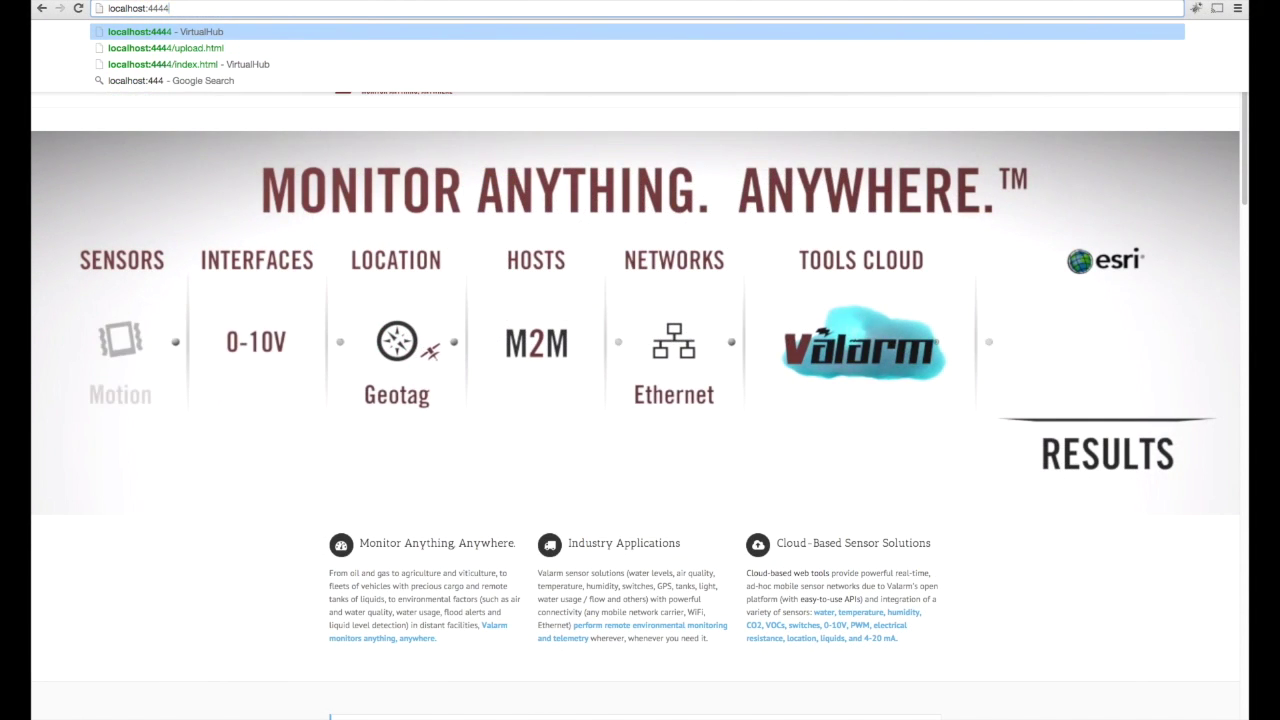
pyautogui.press('Return')
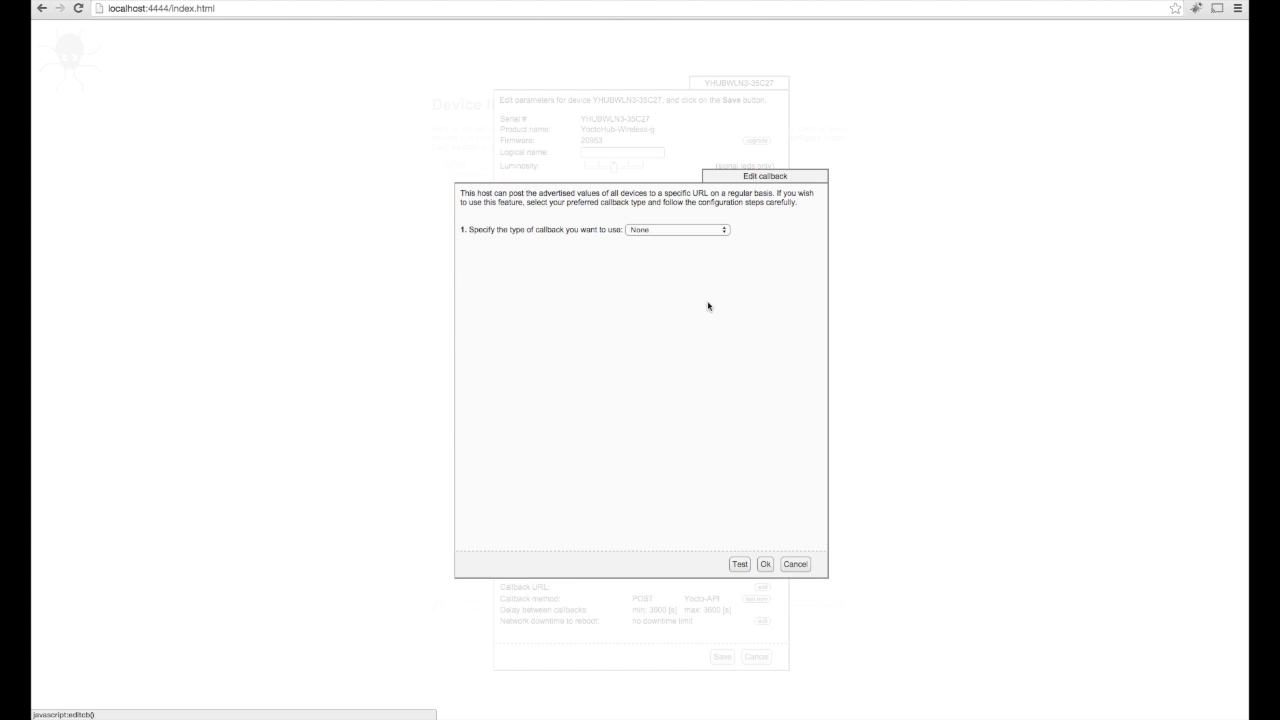
pyautogui.click(692, 231)
pyautogui.click(688, 251)
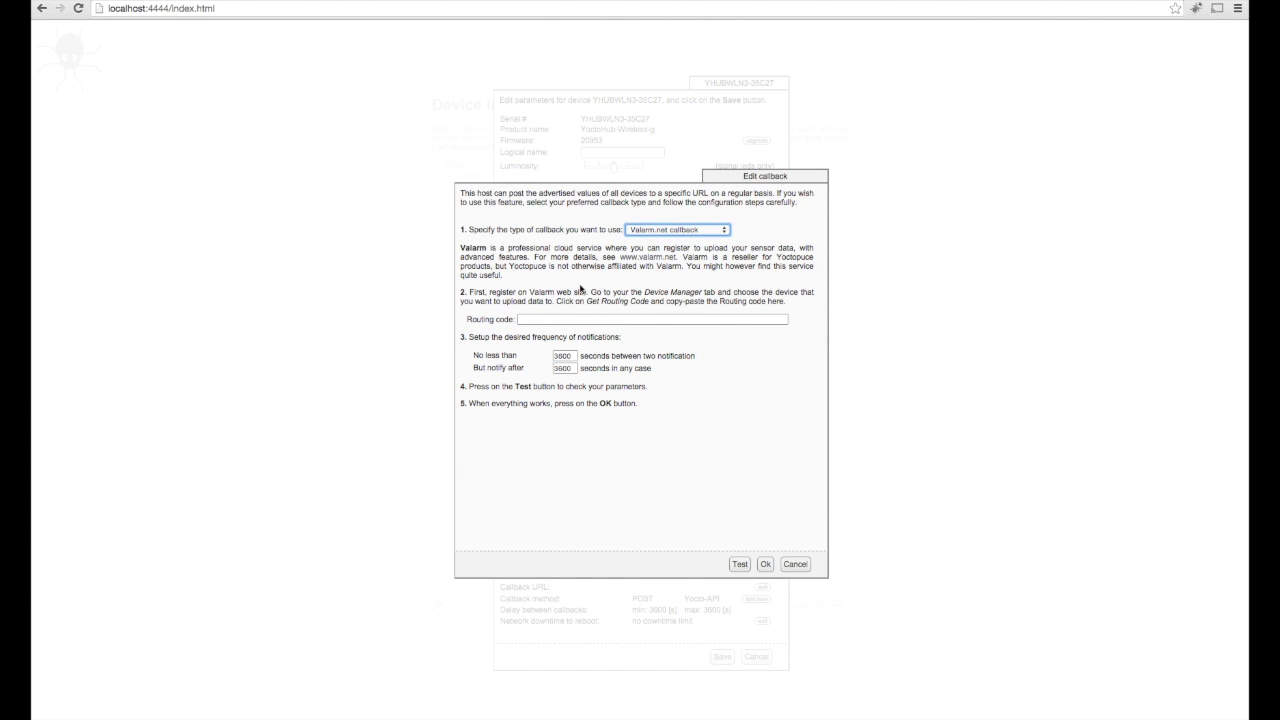
pyautogui.click(567, 319)
pyautogui.rightClick(567, 319)
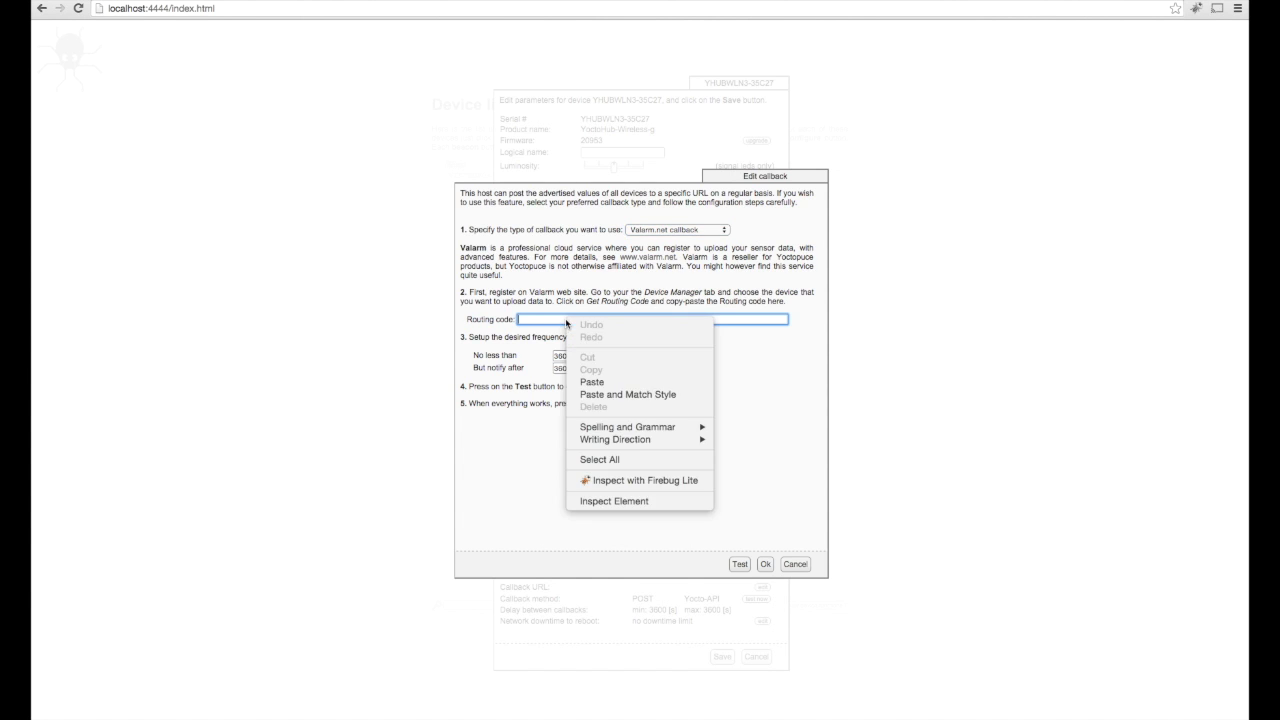
pyautogui.click(641, 383)
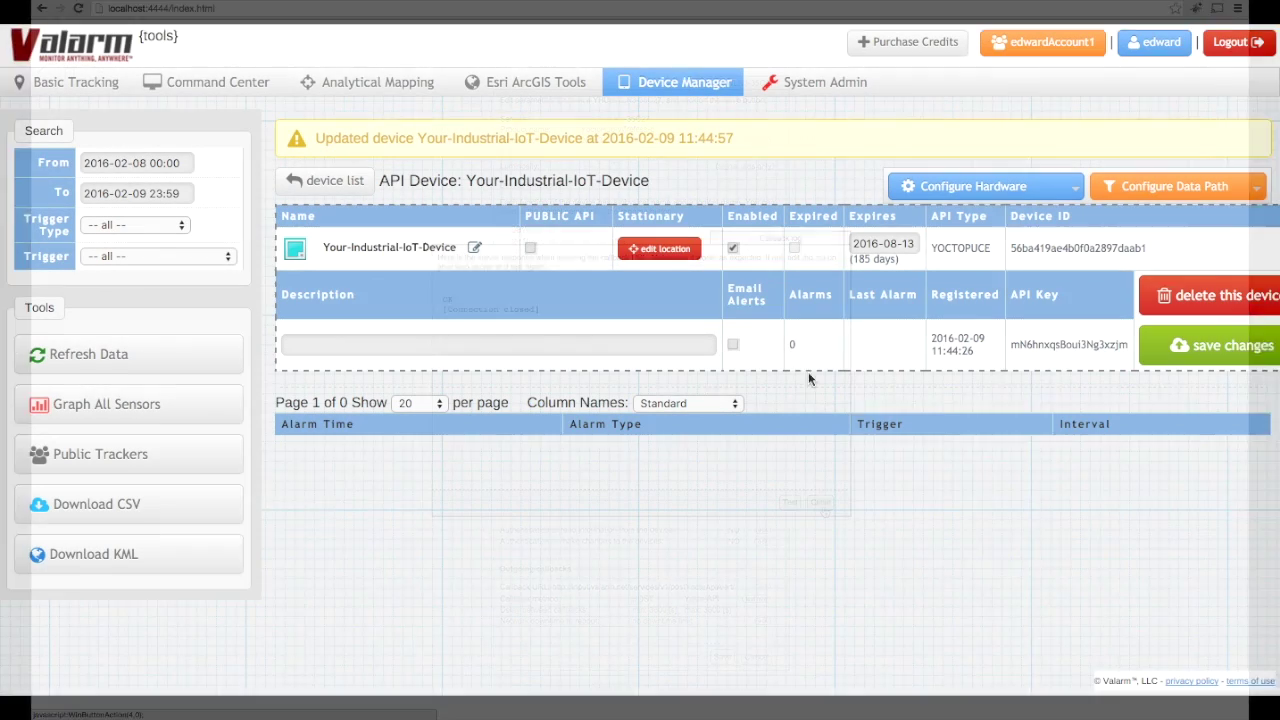
# - In Configure Yocto Hub, add the reported VOC sensor mapped to the VOCs channel
pyautogui.click(1073, 188)
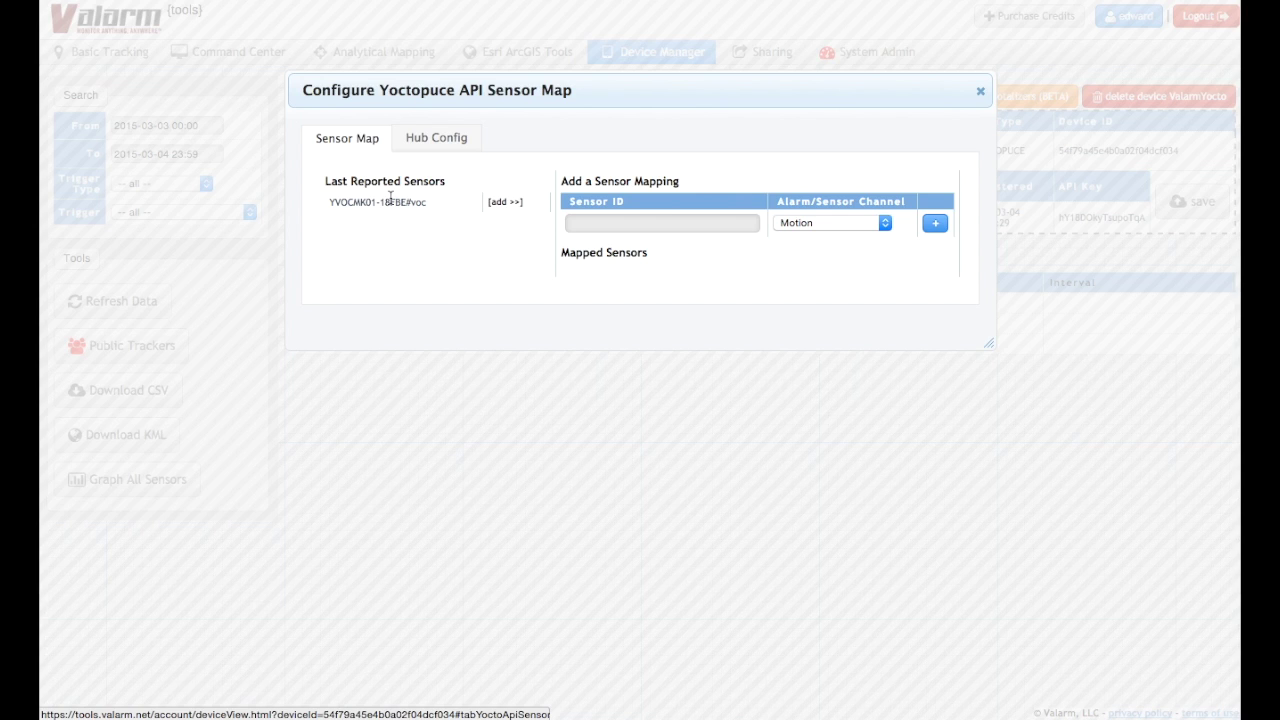
pyautogui.click(505, 201)
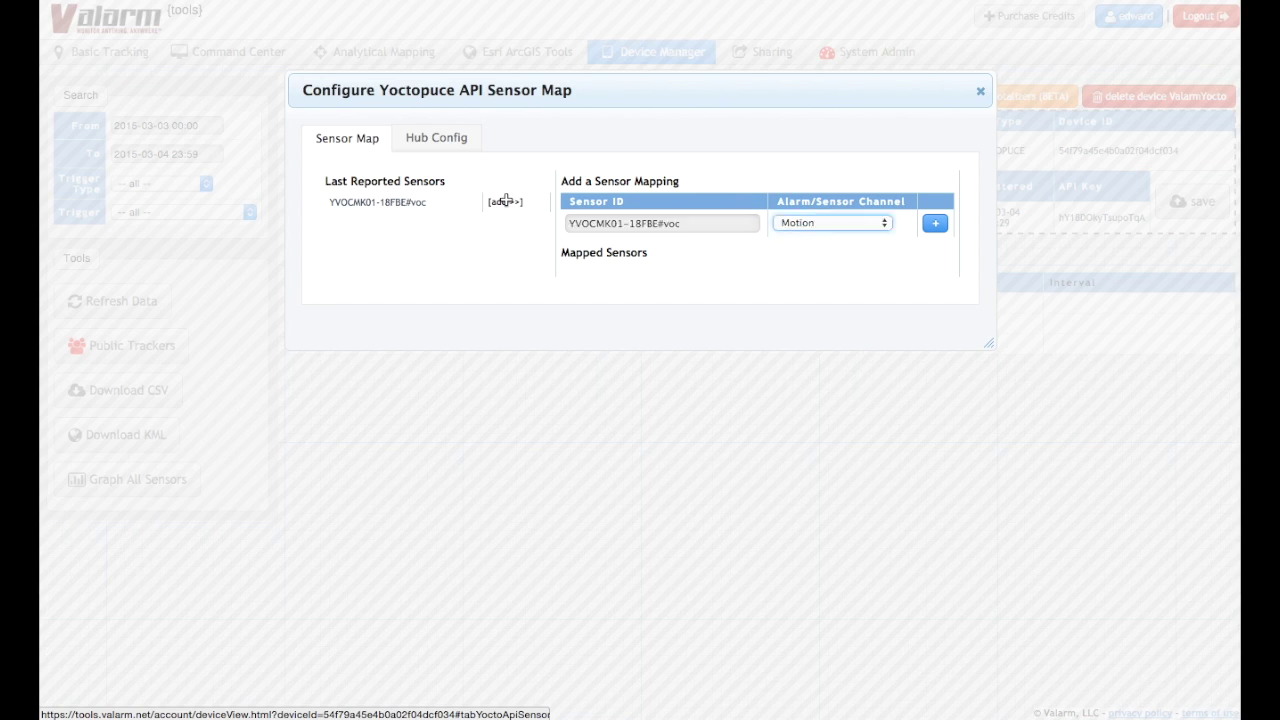
pyautogui.click(817, 224)
pyautogui.scroll(-2, 836, 315)
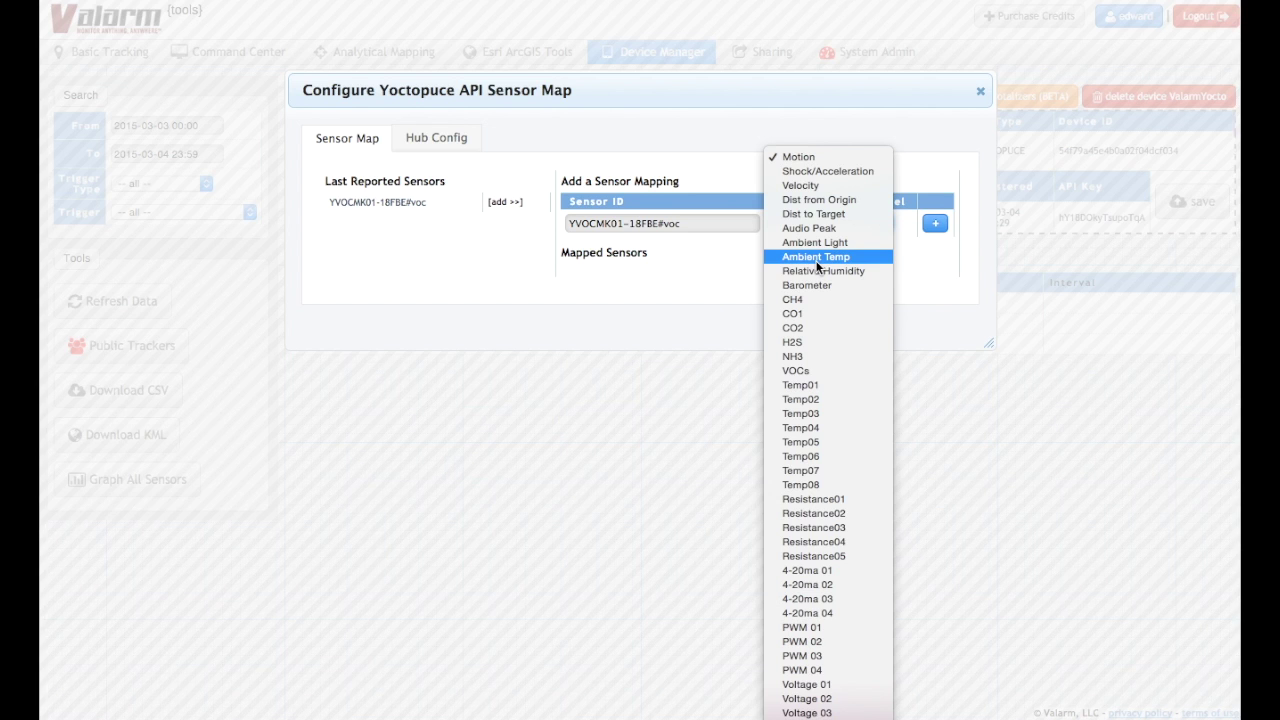
pyautogui.click(815, 370)
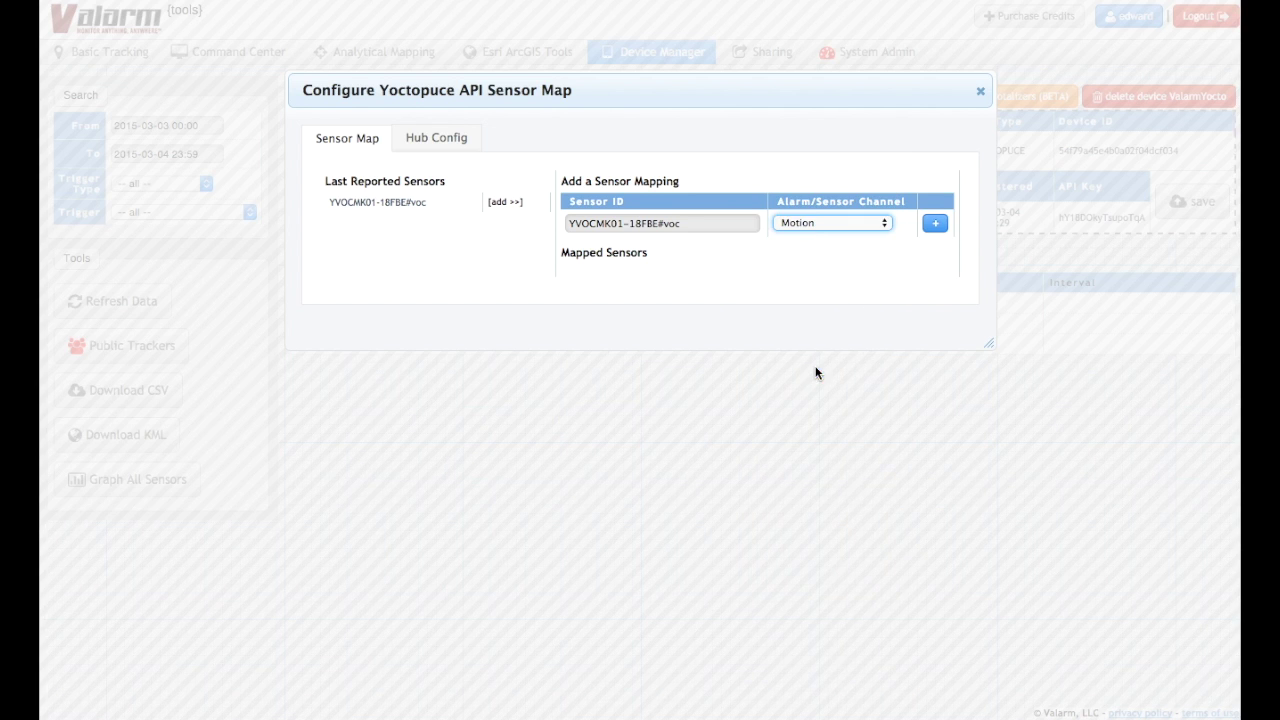
pyautogui.click(936, 228)
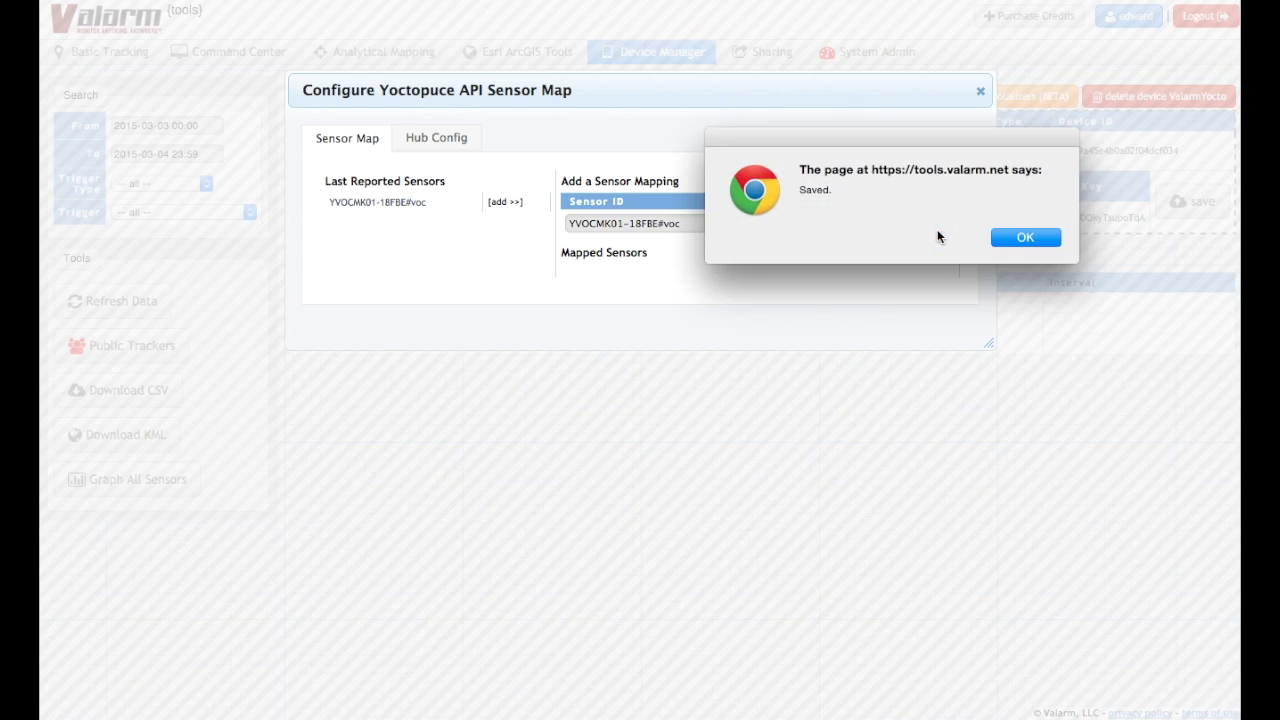
pyautogui.click(1004, 238)
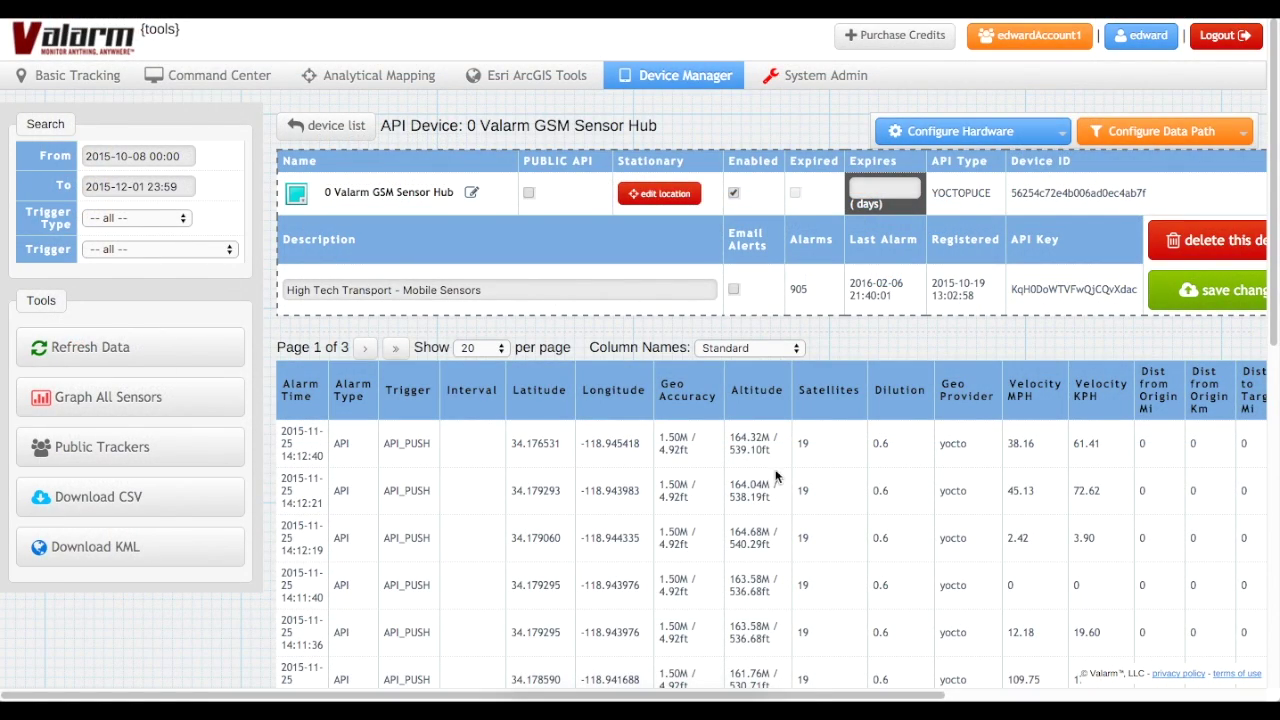
# - Graph all sensors with Ambient Temp F and Relative Humidity plotted
pyautogui.moveTo(812, 700); pyautogui.dragTo(1173, 697)
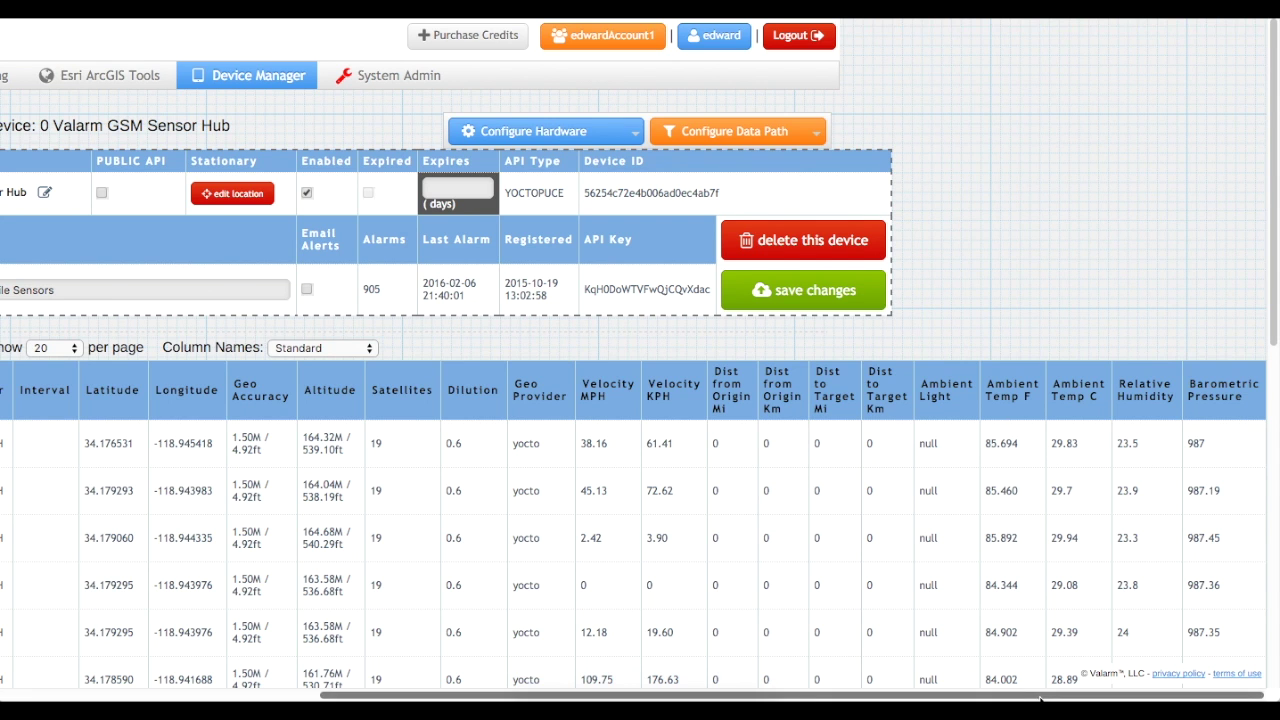
pyautogui.moveTo(1038, 697); pyautogui.dragTo(1024, 697)
pyautogui.hscroll(-2, 743, 686)
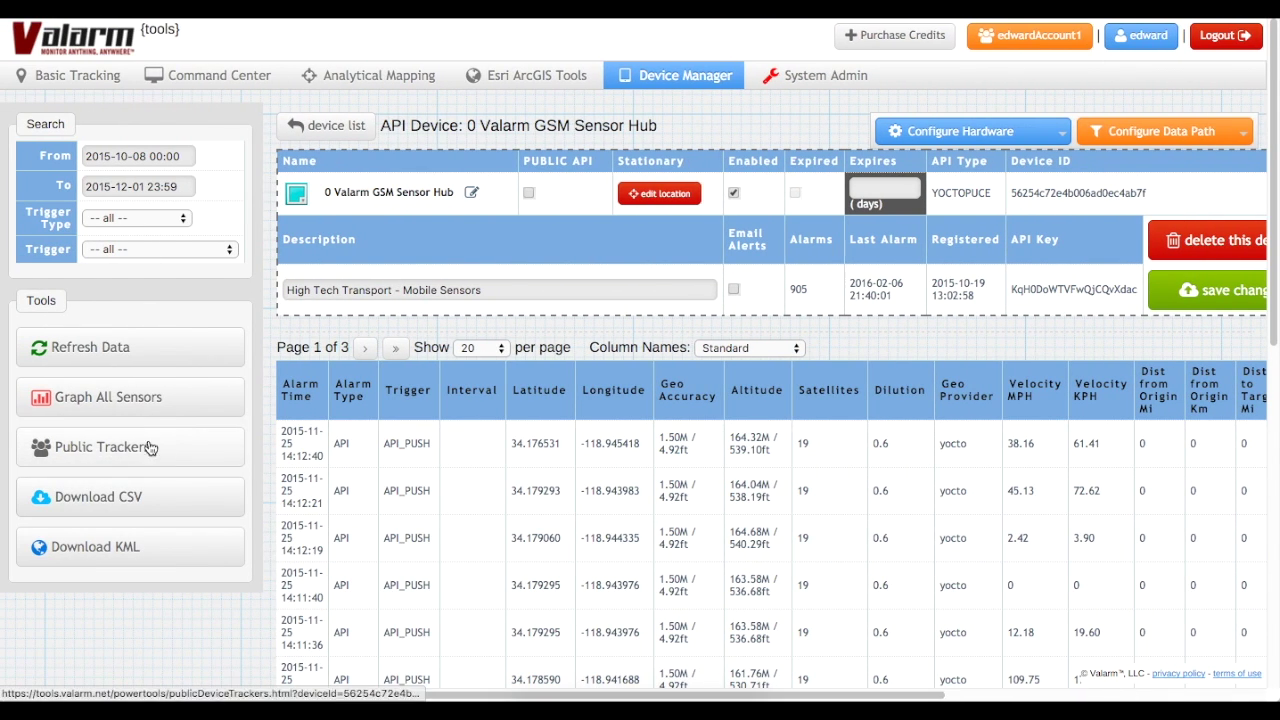
pyautogui.click(146, 398)
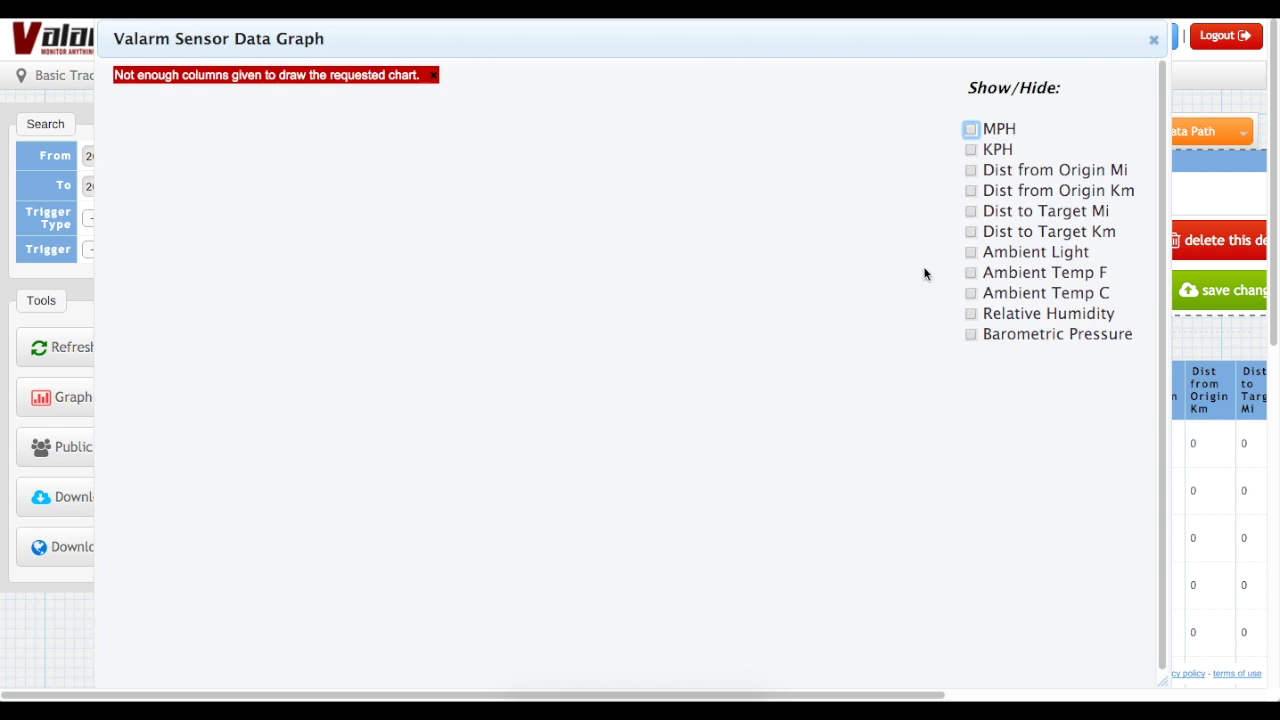
pyautogui.click(971, 274)
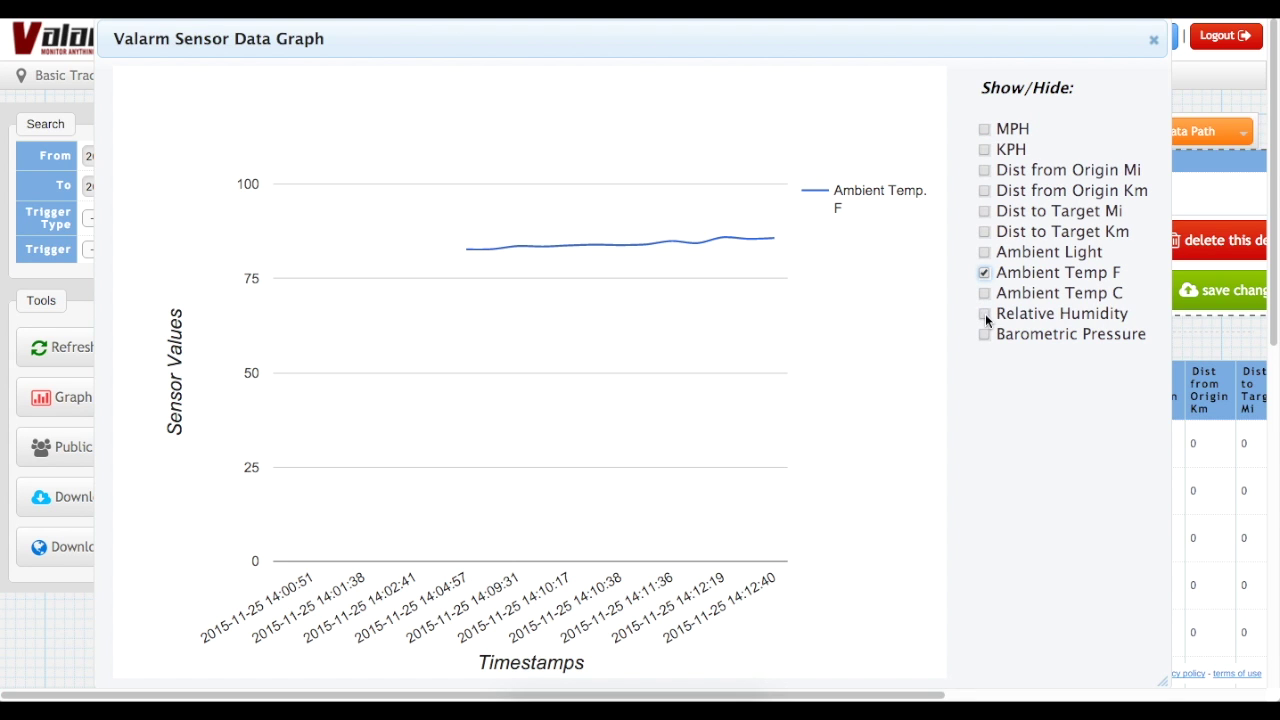
pyautogui.click(985, 316)
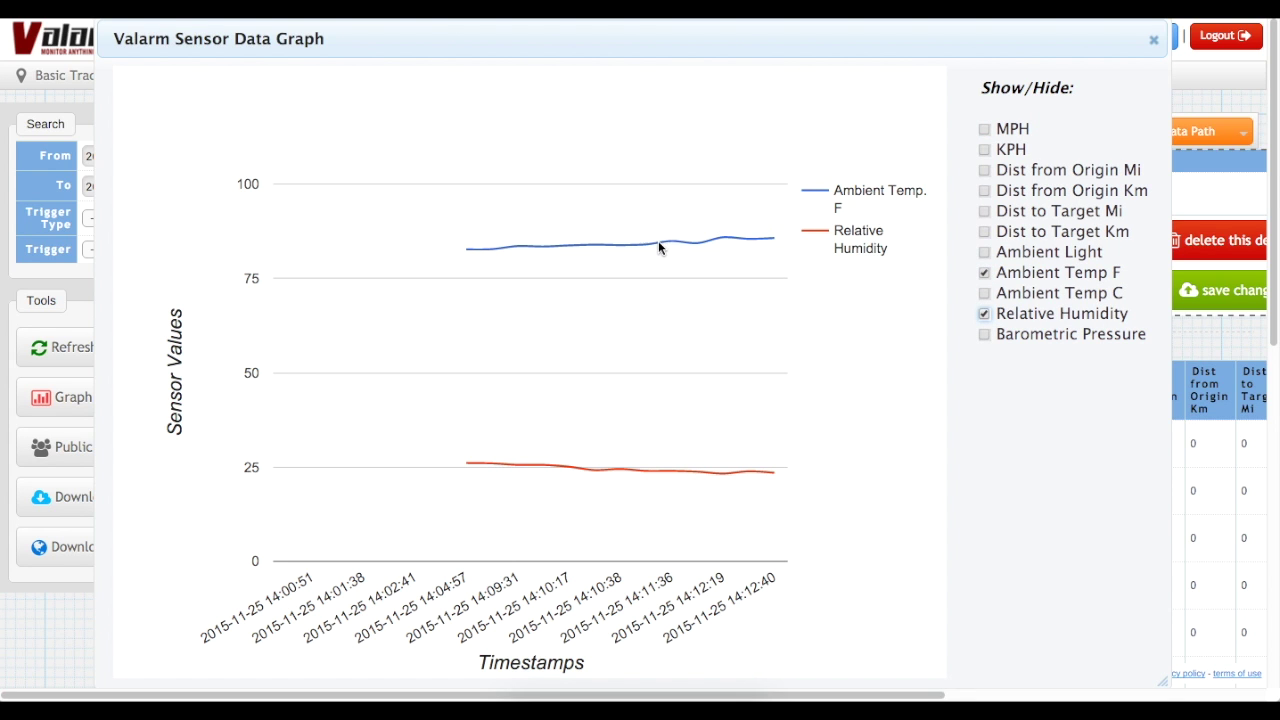
pyautogui.moveTo(671, 240)
pyautogui.moveTo(599, 461)
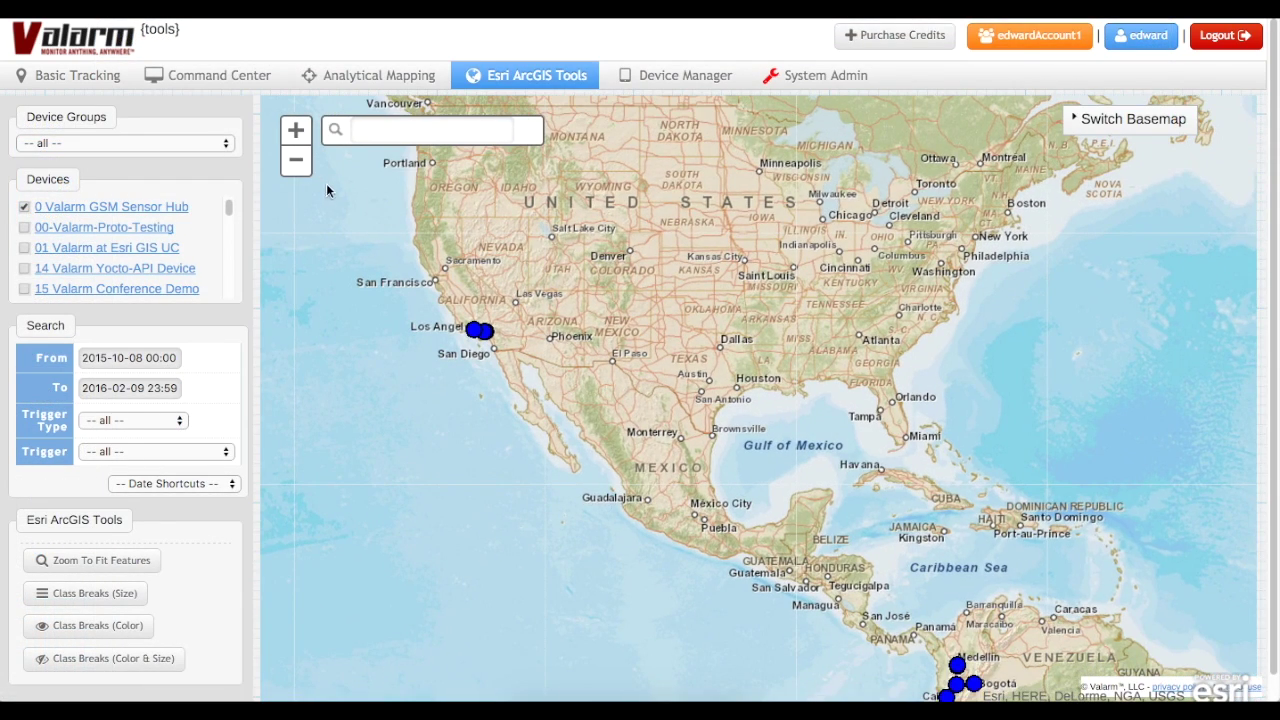
# - Zoom into Colombia, show a Medellín reading's details, and switch to the Imagery basemap
pyautogui.click(308, 173)
pyautogui.moveTo(852, 538); pyautogui.dragTo(815, 483)
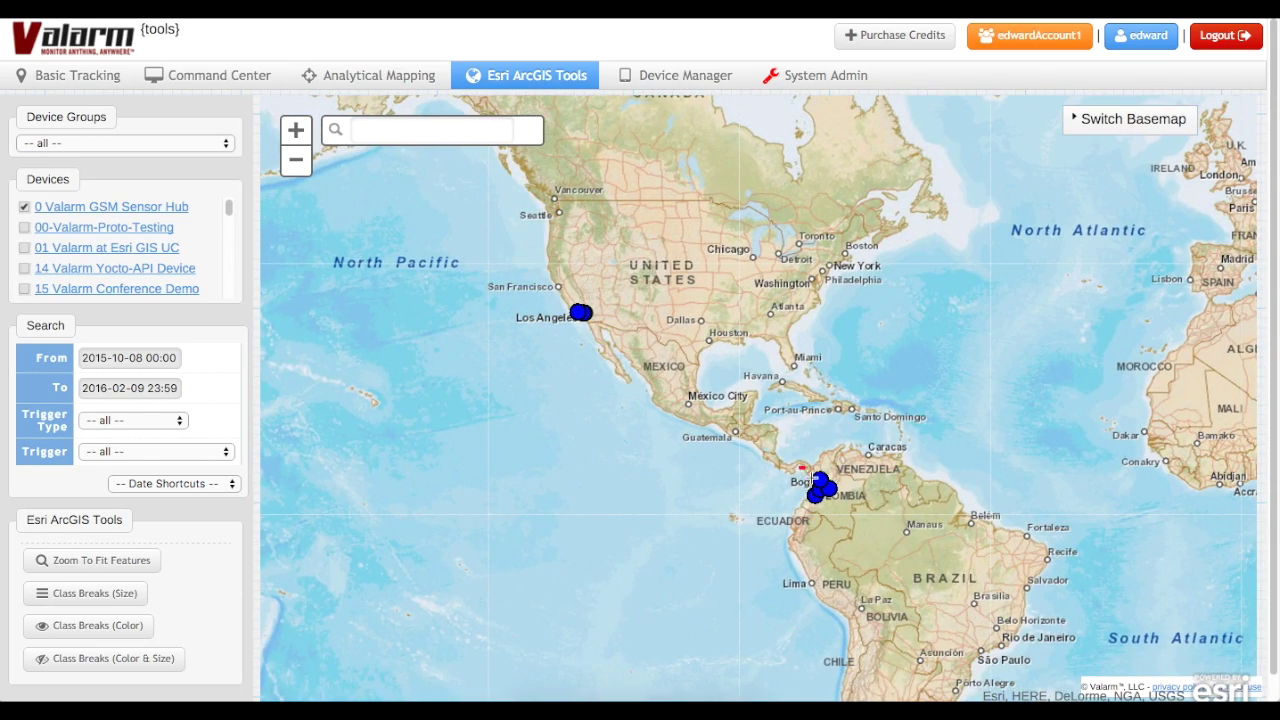
pyautogui.scroll(4, 800, 478)
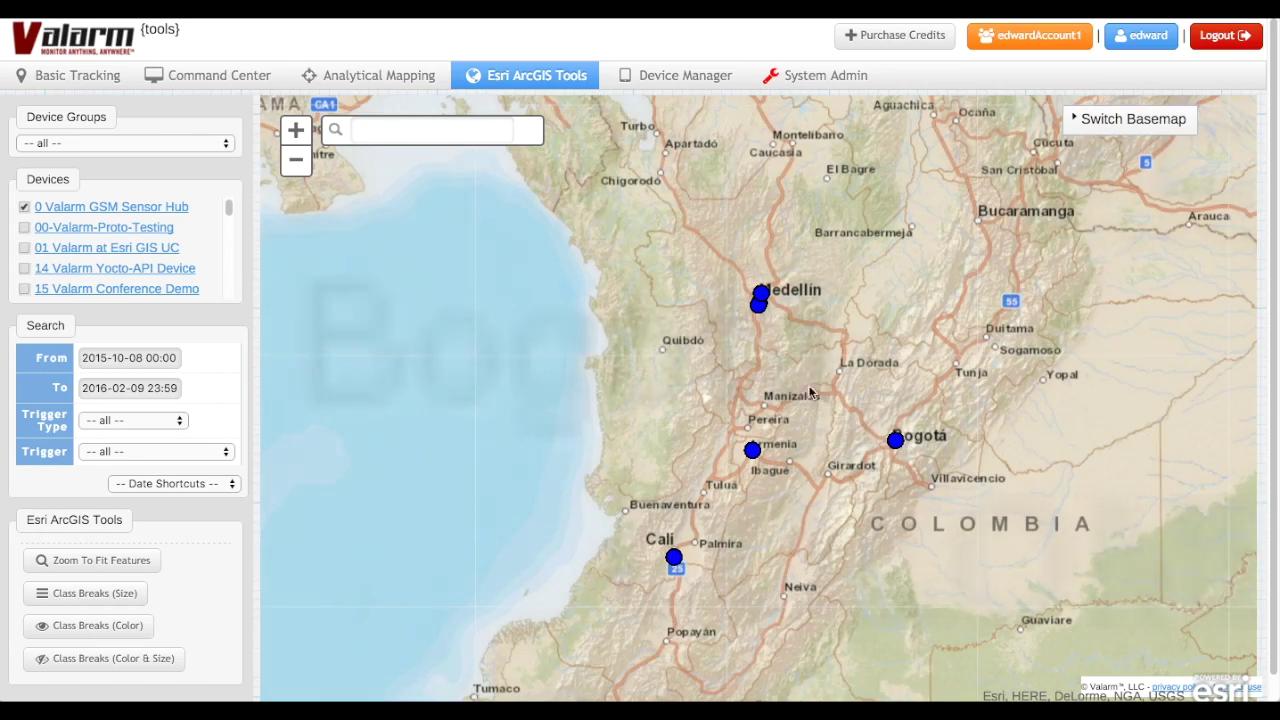
pyautogui.scroll(1, 786, 332)
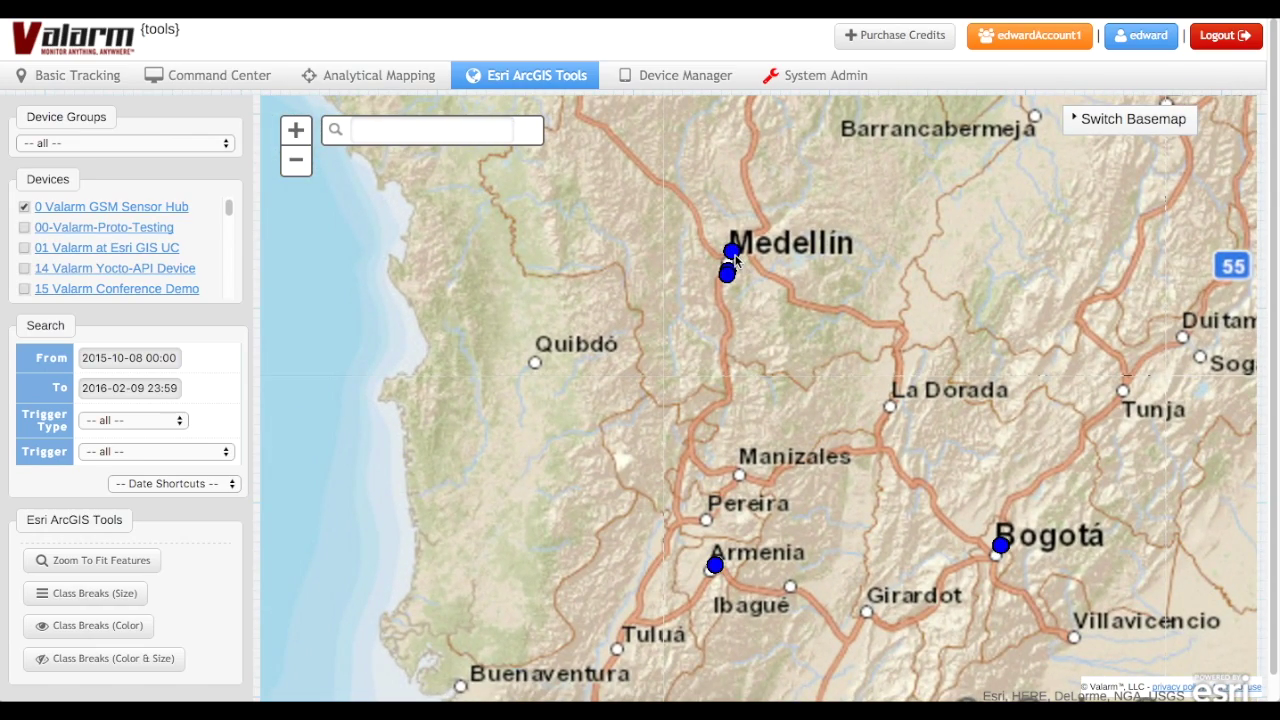
pyautogui.click(729, 269)
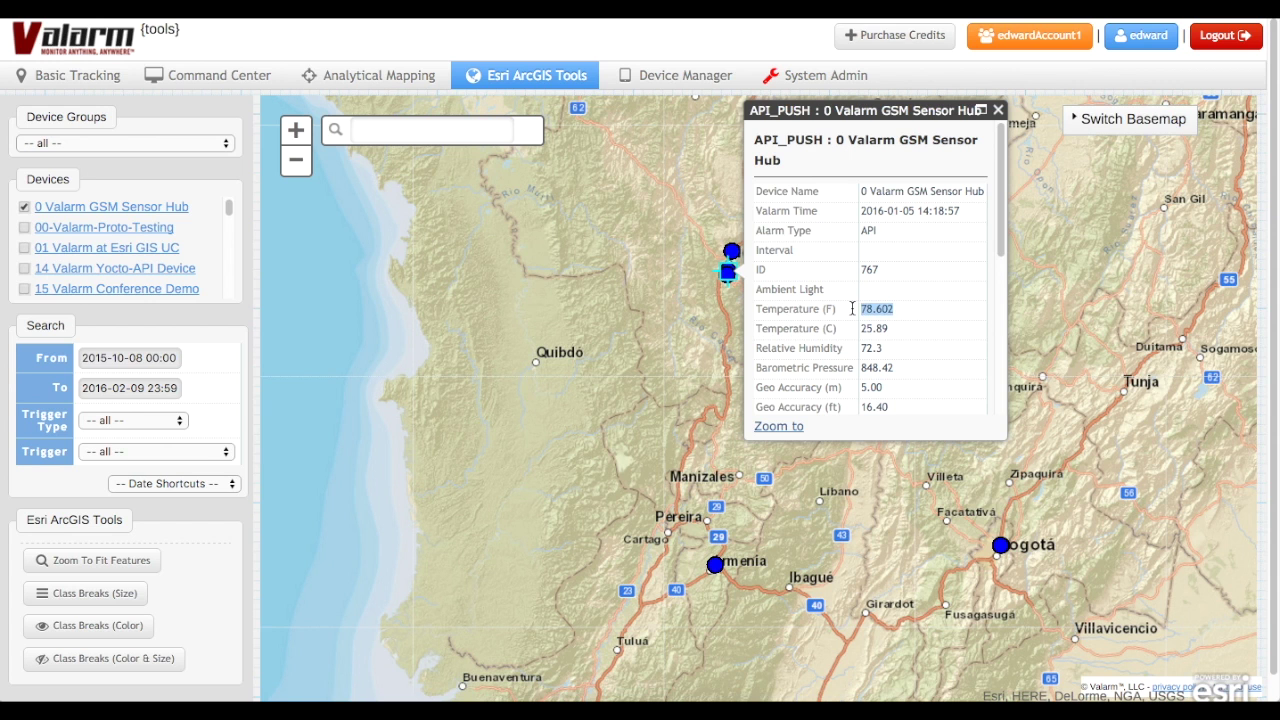
pyautogui.click(1130, 120)
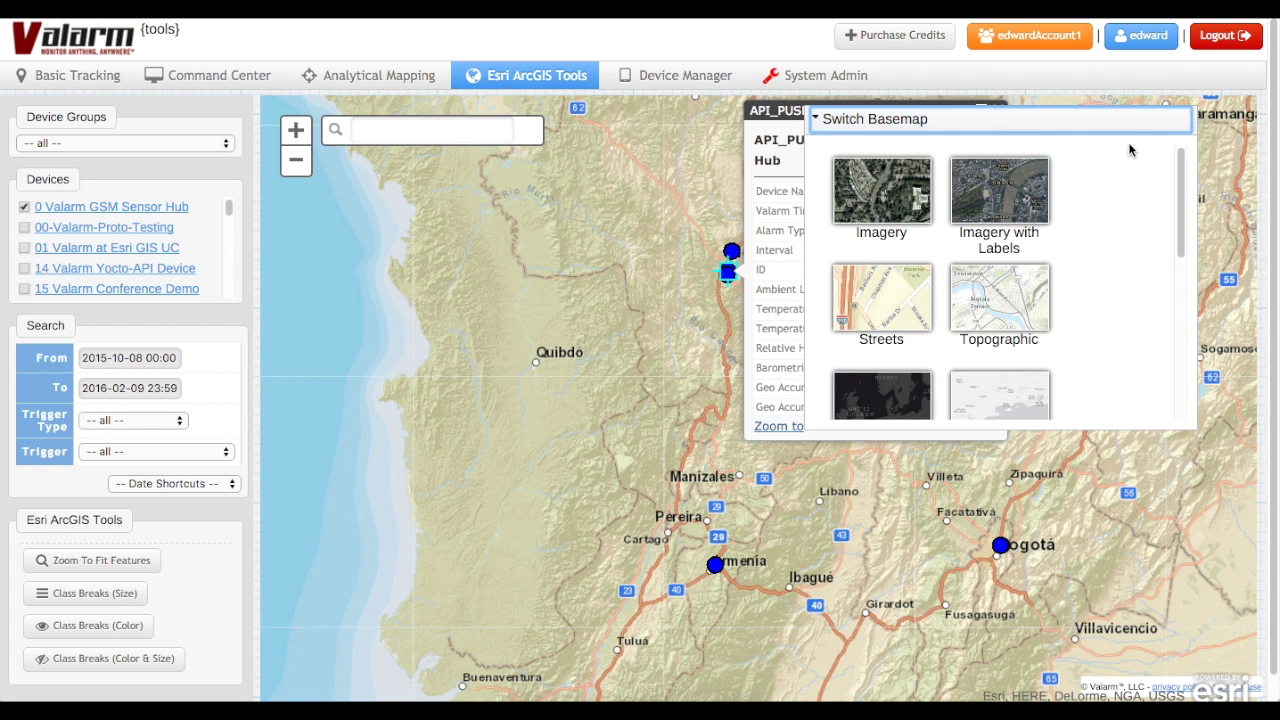
pyautogui.click(899, 195)
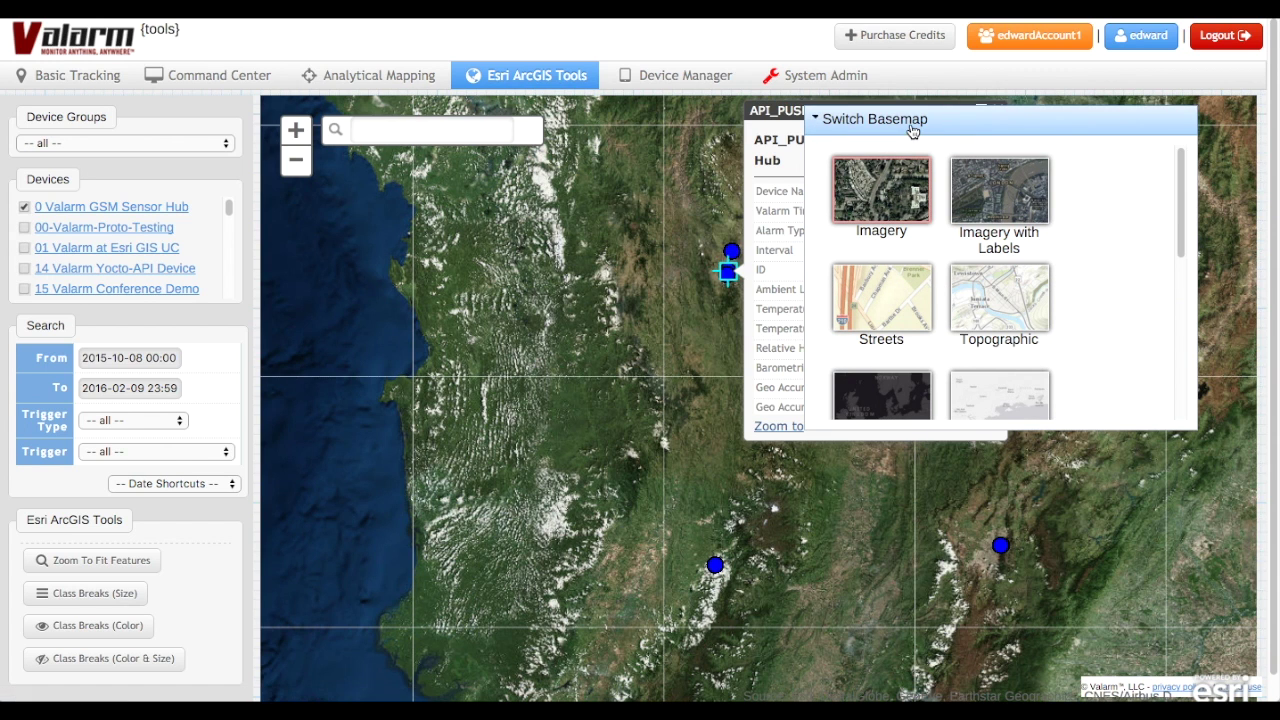